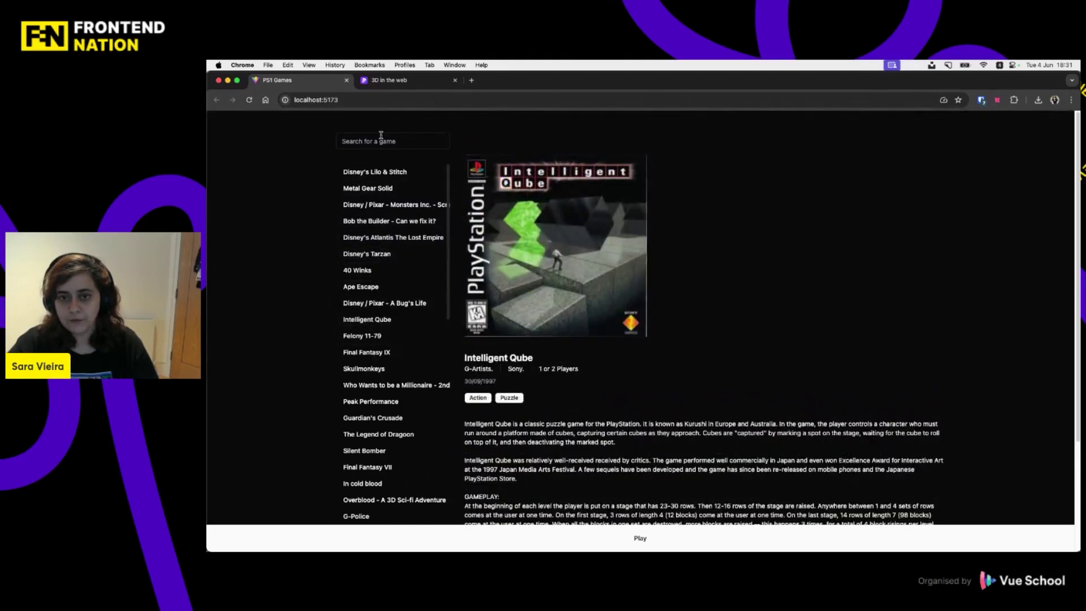
# - Search the game list for "tony ha" and open the Tony Hawk's Pro Skater entry
pyautogui.click(382, 139)
pyautogui.write('ton')
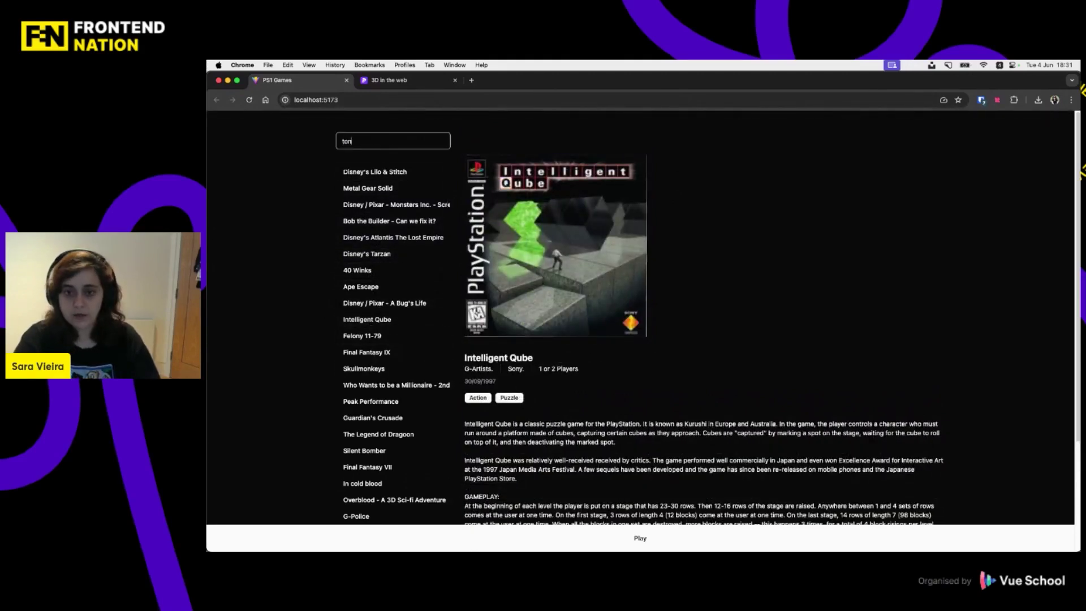
pyautogui.write('y')
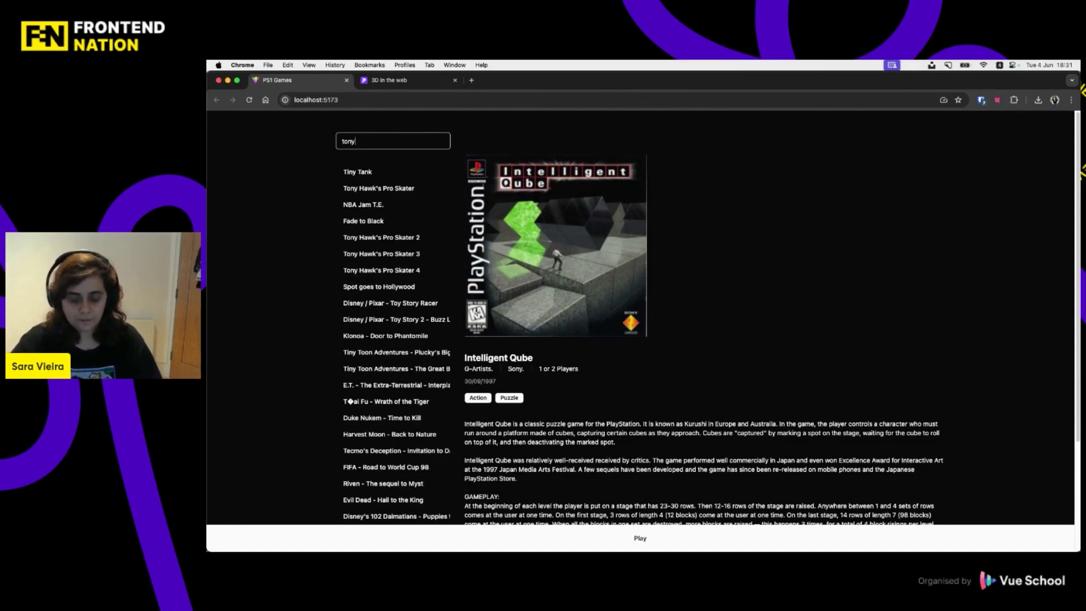
pyautogui.write(' ha')
pyautogui.click(405, 180)
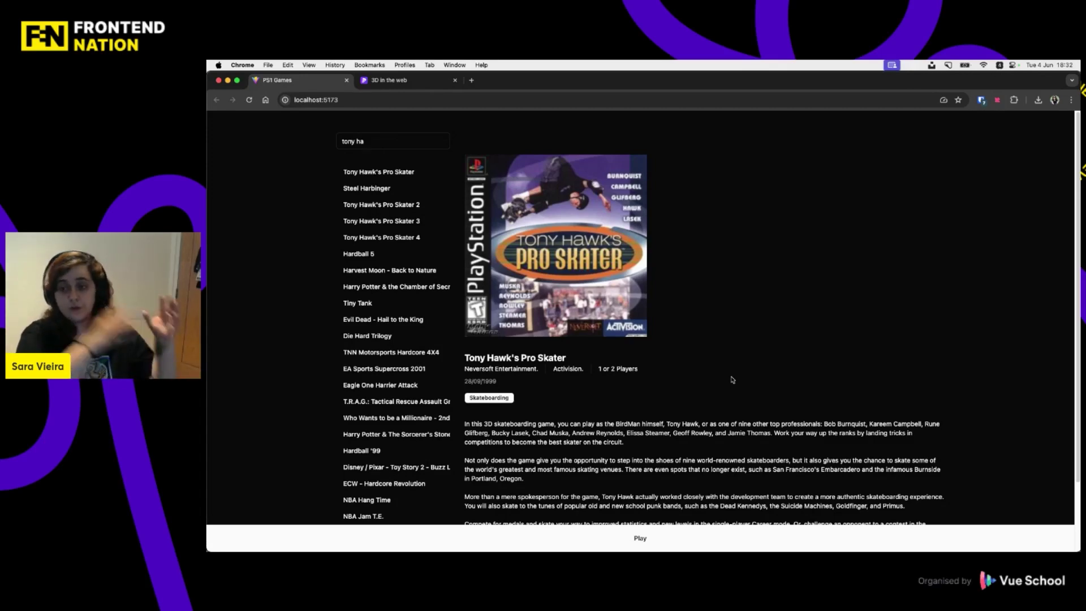
# - Switch to Blender and display the game case model in wireframe shading
pyautogui.click(726, 535)
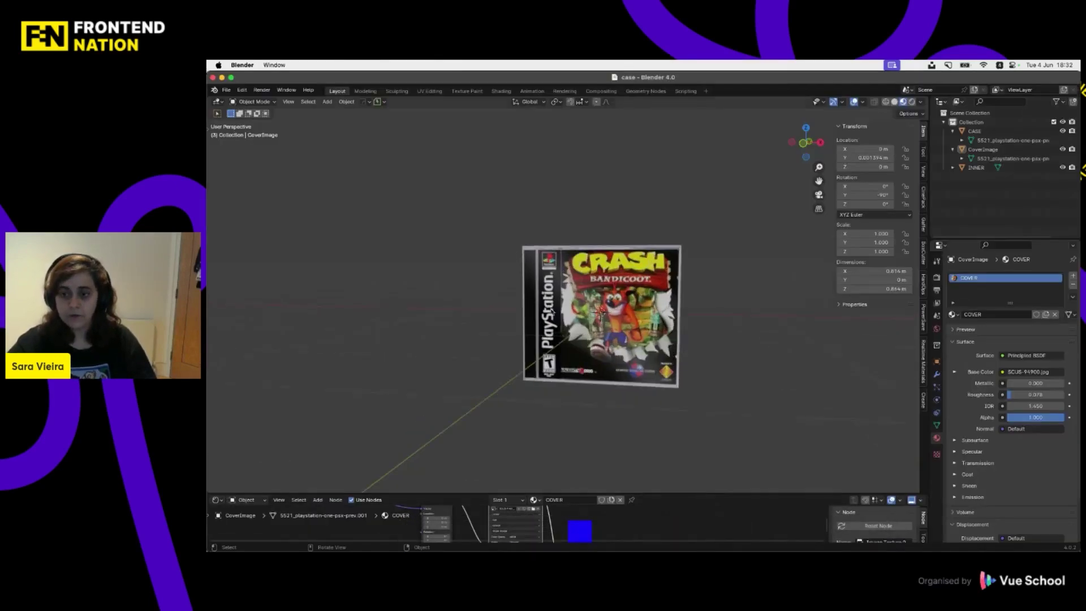
pyautogui.scroll(3, 757, 309)
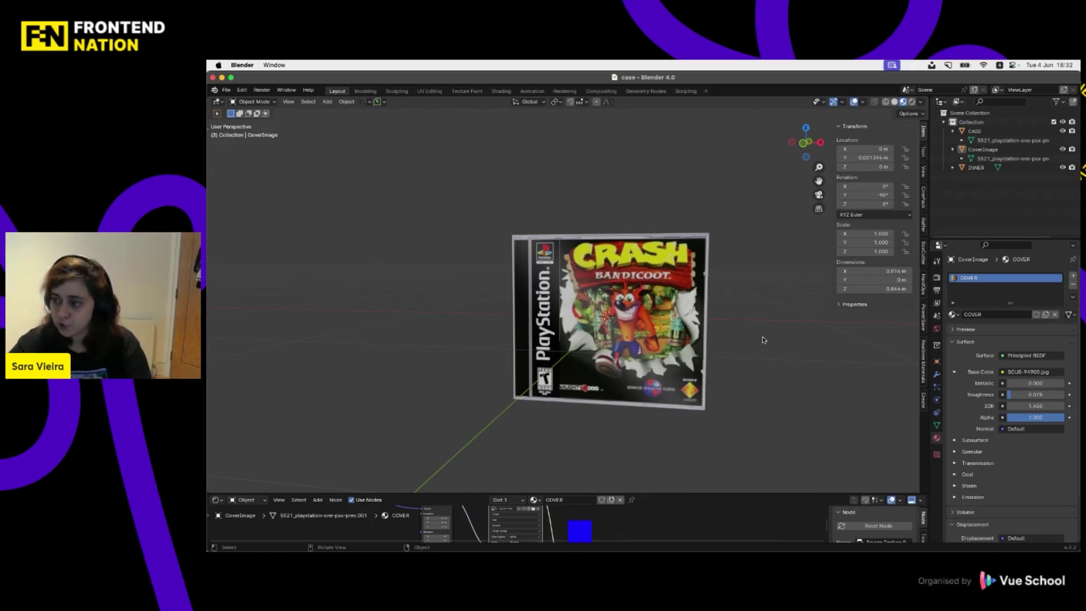
pyautogui.moveTo(767, 341)
pyautogui.mouseDown(button='middle')
pyautogui.moveTo(689, 332)
pyautogui.moveTo(664, 381)
pyautogui.moveTo(729, 336)
pyautogui.moveTo(763, 345)
pyautogui.mouseUp(button='middle')
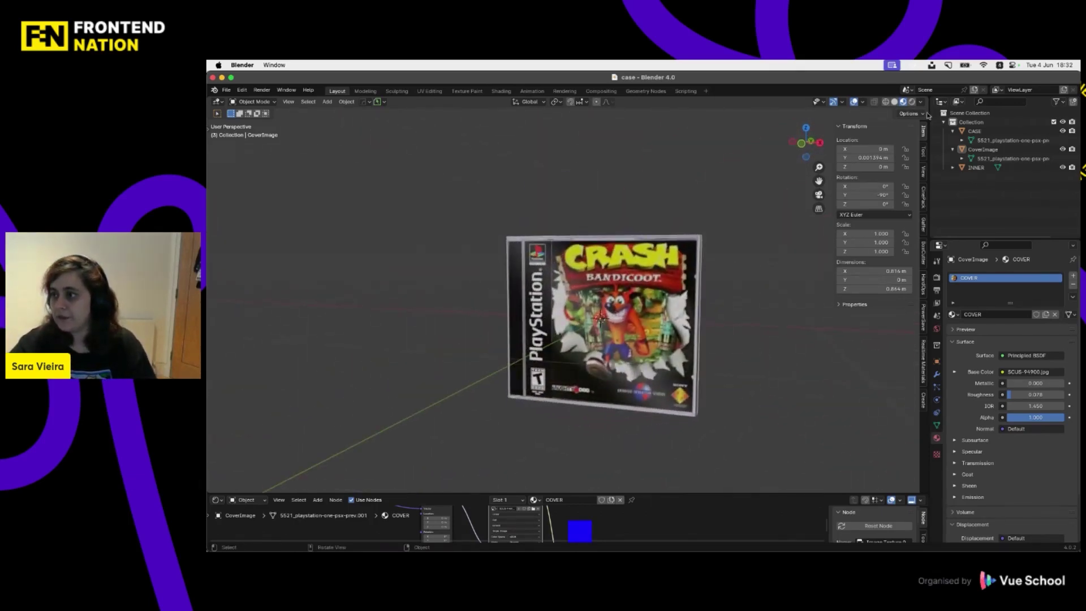
pyautogui.click(886, 102)
pyautogui.moveTo(706, 376)
pyautogui.mouseDown(button='middle')
pyautogui.moveTo(616, 361)
pyautogui.moveTo(711, 385)
pyautogui.mouseUp(button='middle')
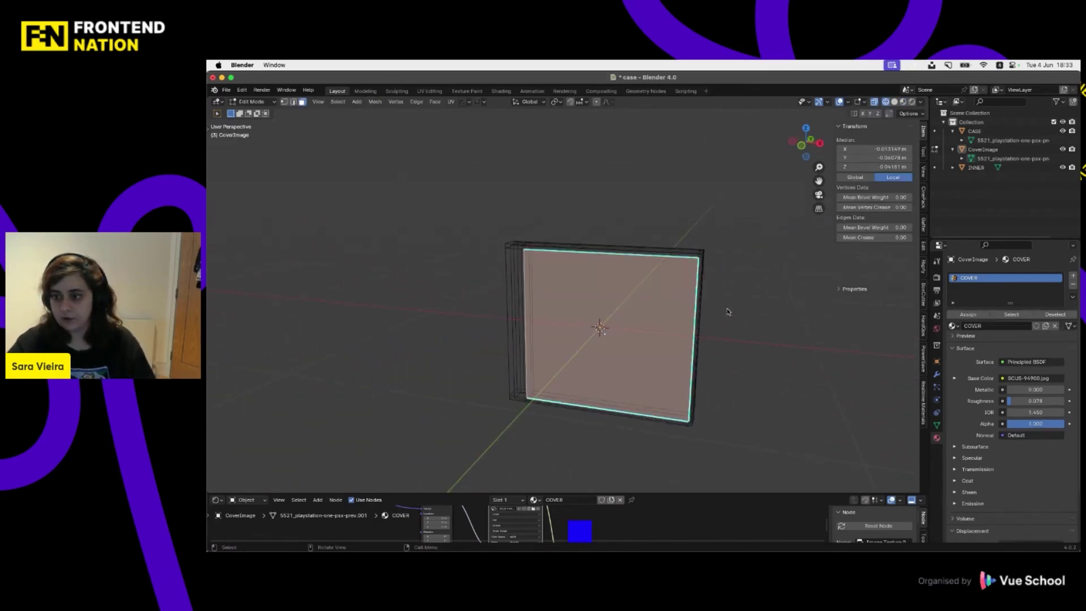
# - Enter Edit Mode on CoverImage and select individual corner vertices of the cover plane to inspect their coordinates
pyautogui.press('Tab')
pyautogui.press('1')
pyautogui.click(543, 253)
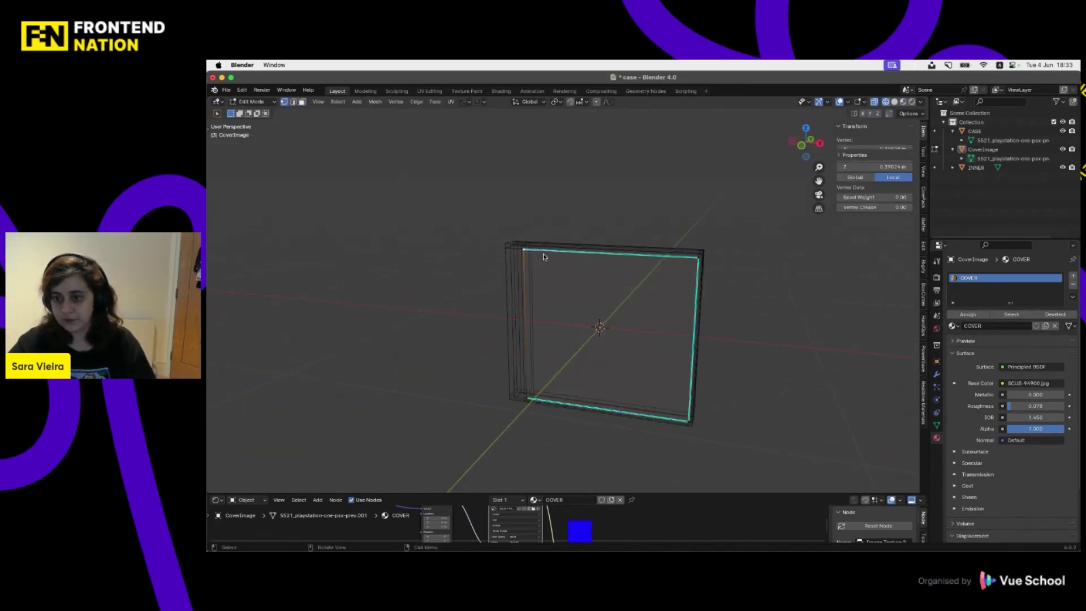
pyautogui.click(558, 259)
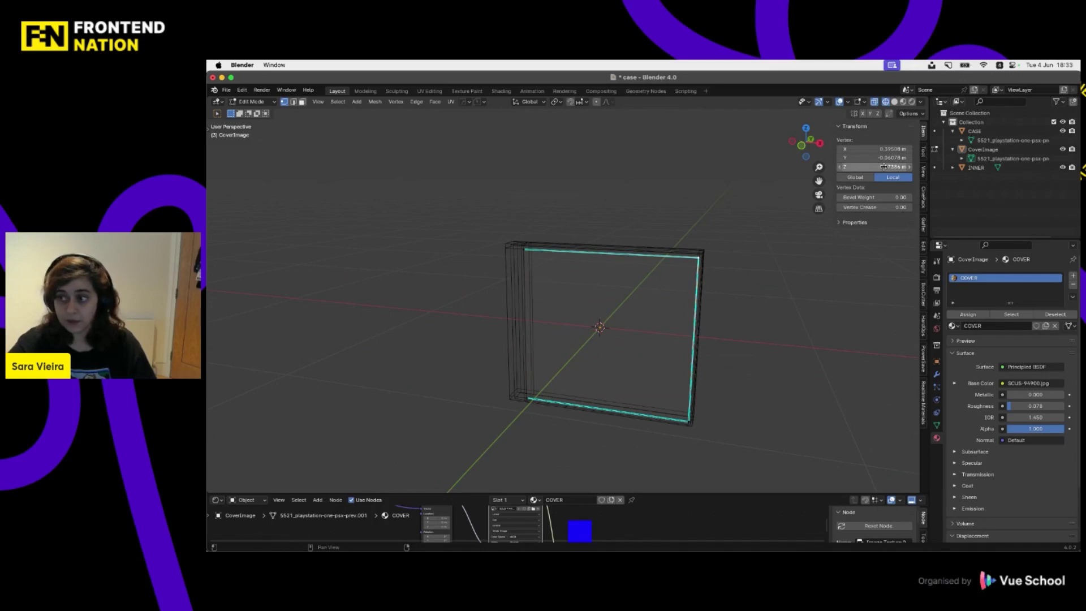
# - View the case in solid shading, return to Object Mode and switch the viewport to Material Preview
pyautogui.click(894, 103)
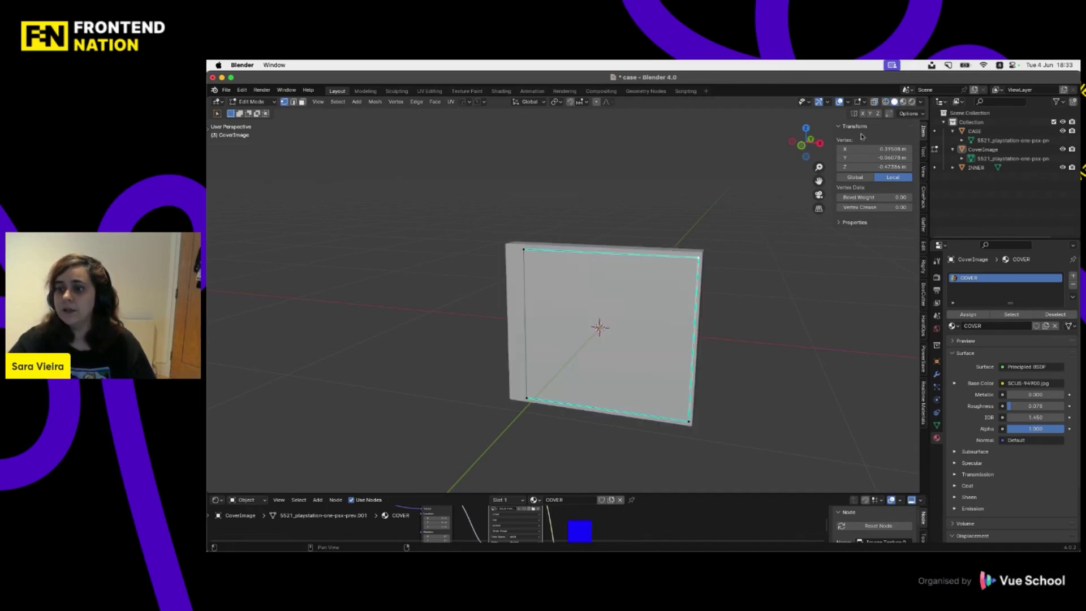
pyautogui.press('Tab')
pyautogui.moveTo(766, 279)
pyautogui.mouseDown(button='middle')
pyautogui.moveTo(679, 323)
pyautogui.moveTo(772, 340)
pyautogui.moveTo(720, 320)
pyautogui.moveTo(749, 267)
pyautogui.mouseUp(button='middle')
pyautogui.click(903, 102)
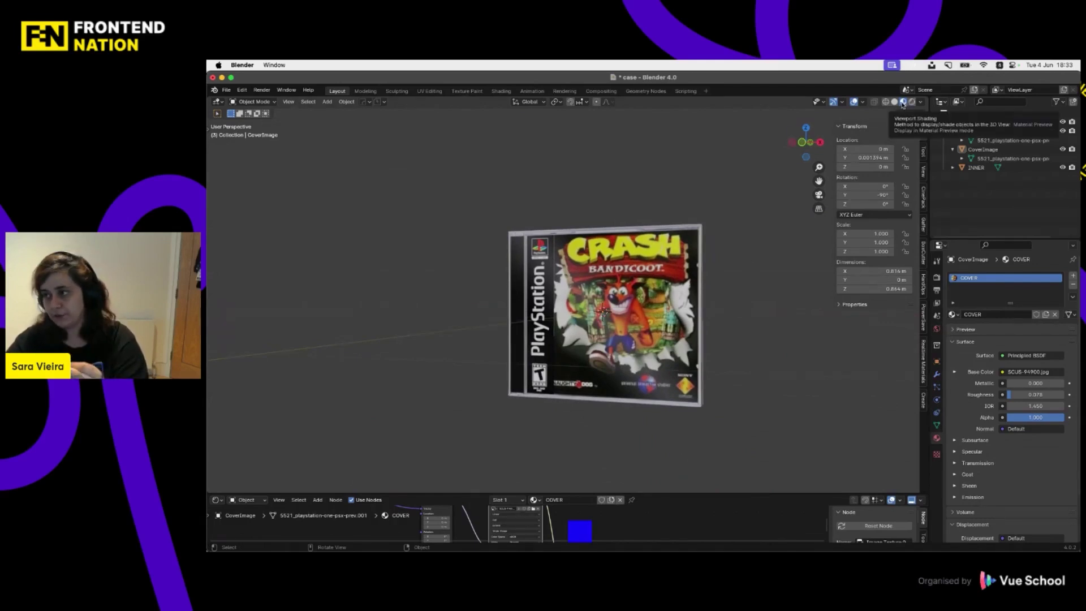
# - Preview the case in rendered shading, save the Blender file and return the viewport to Material Preview
pyautogui.click(911, 102)
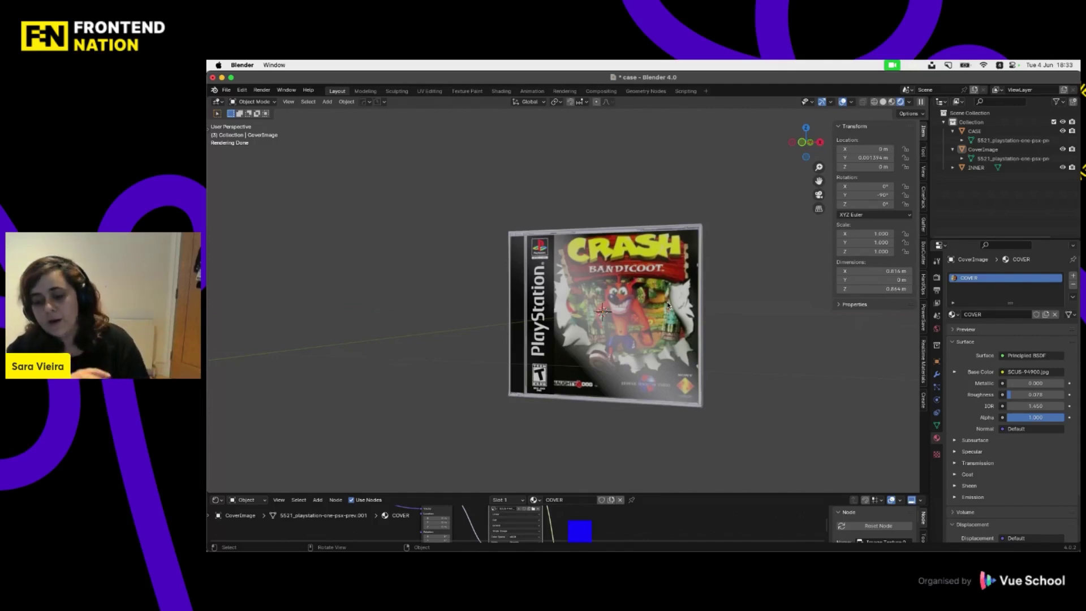
pyautogui.press('super+s')
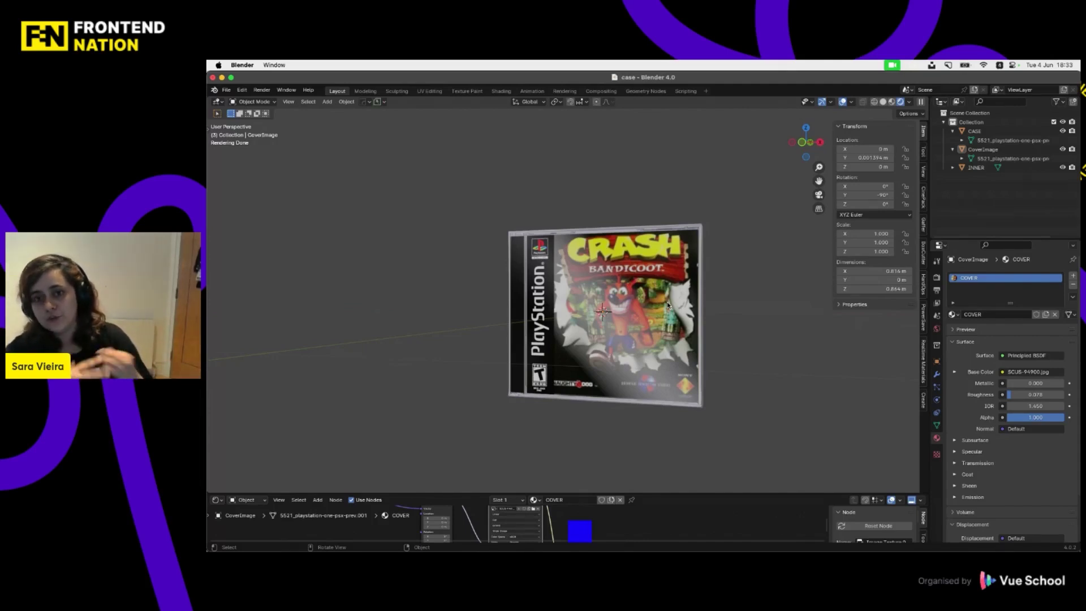
pyautogui.click(892, 102)
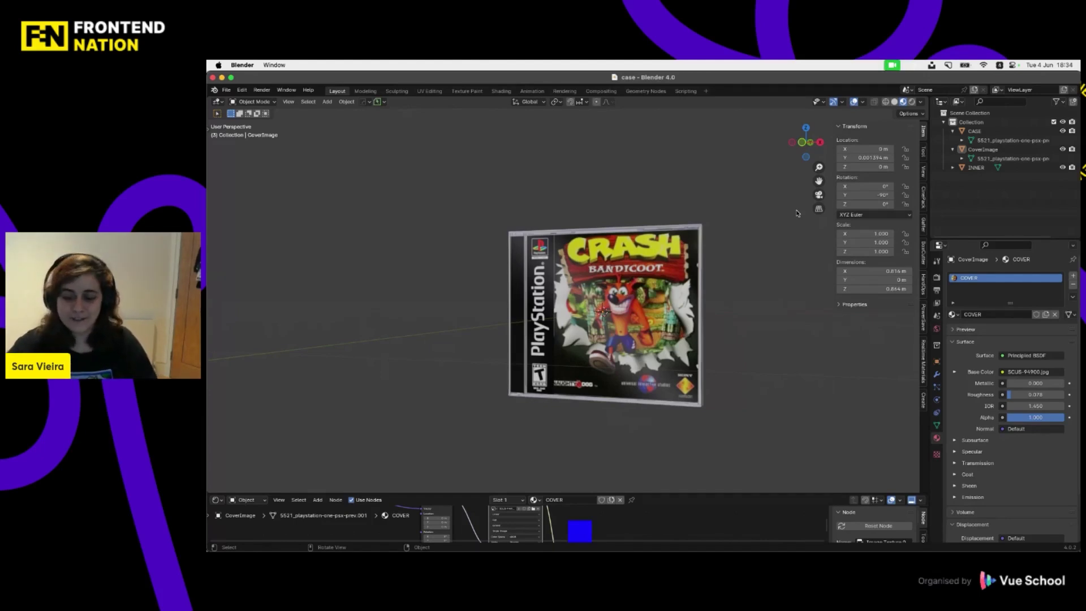
# - Enlarge the shader editor to examine the COVER material's node setup, then shrink it back
pyautogui.scroll(-1, 797, 214)
pyautogui.hotkey('shift', 'b')
pyautogui.moveTo(697, 212); pyautogui.dragTo(490, 448)
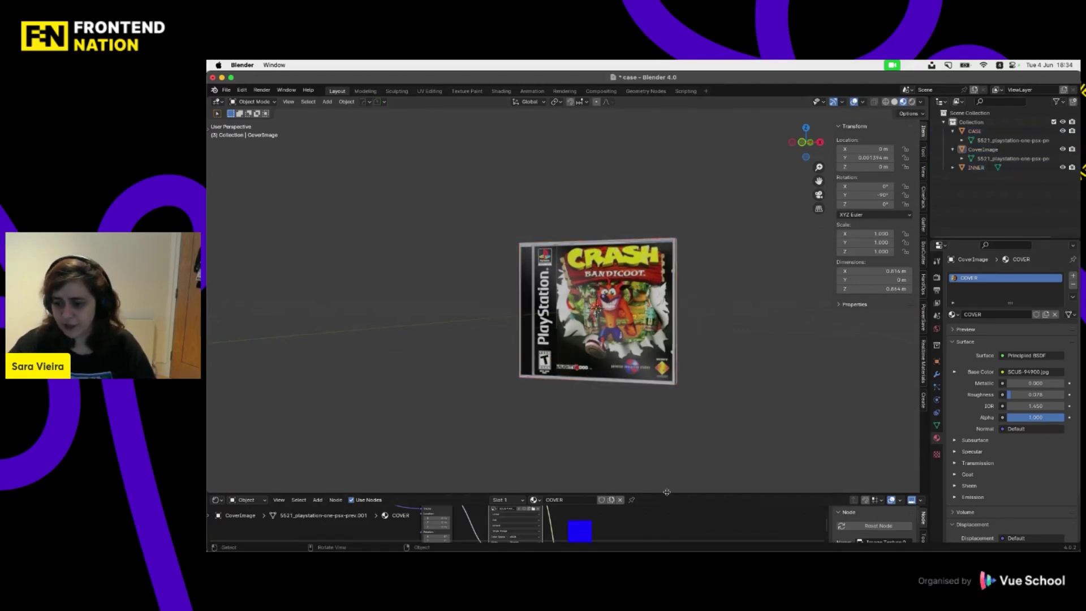
pyautogui.moveTo(667, 492); pyautogui.dragTo(667, 347)
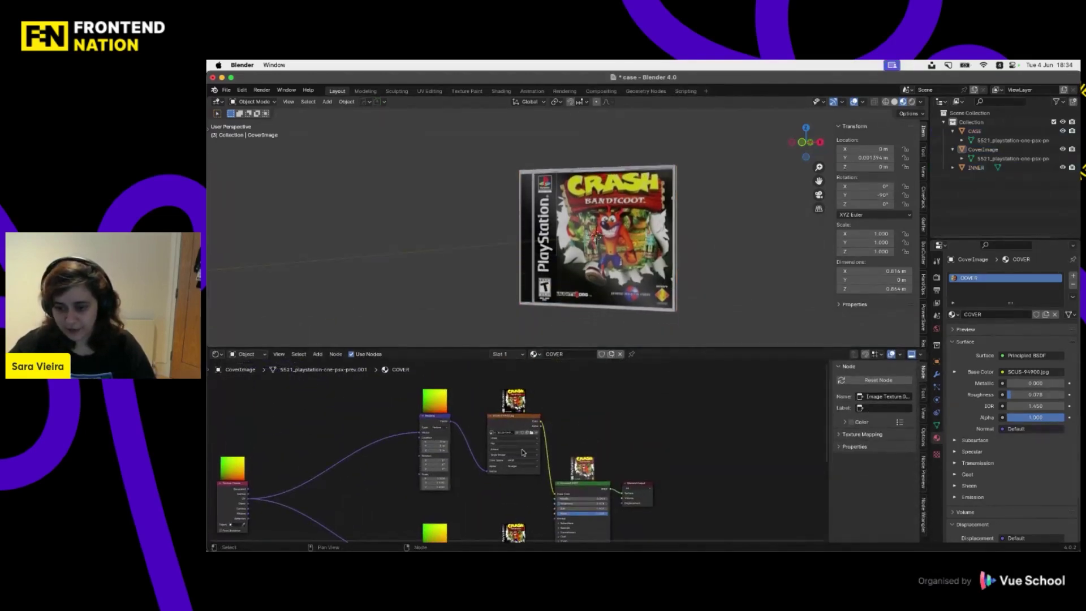
pyautogui.scroll(2, 695, 474)
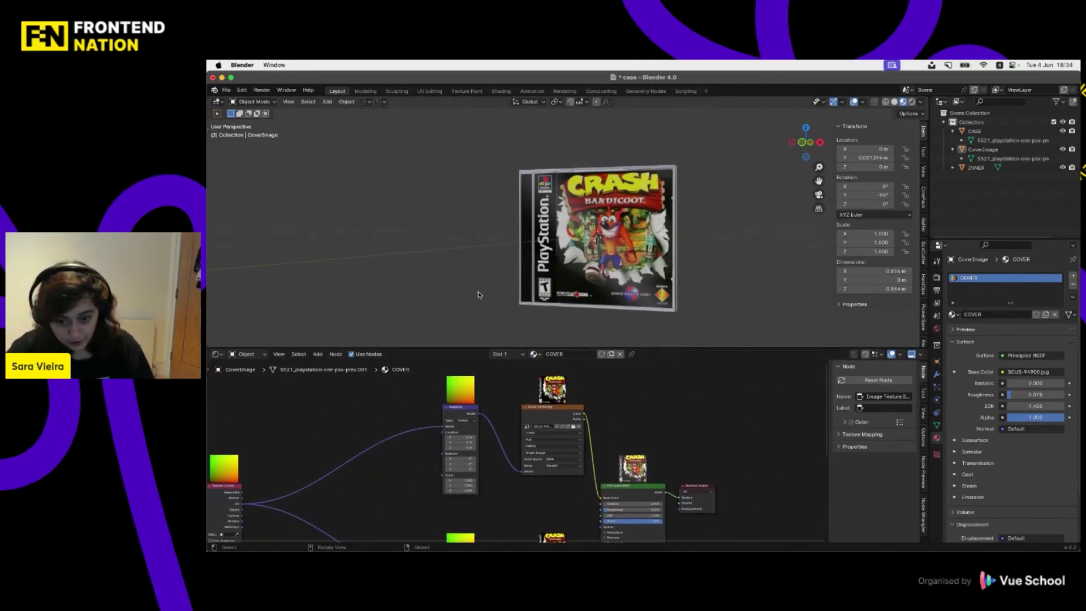
pyautogui.moveTo(742, 347); pyautogui.dragTo(747, 485)
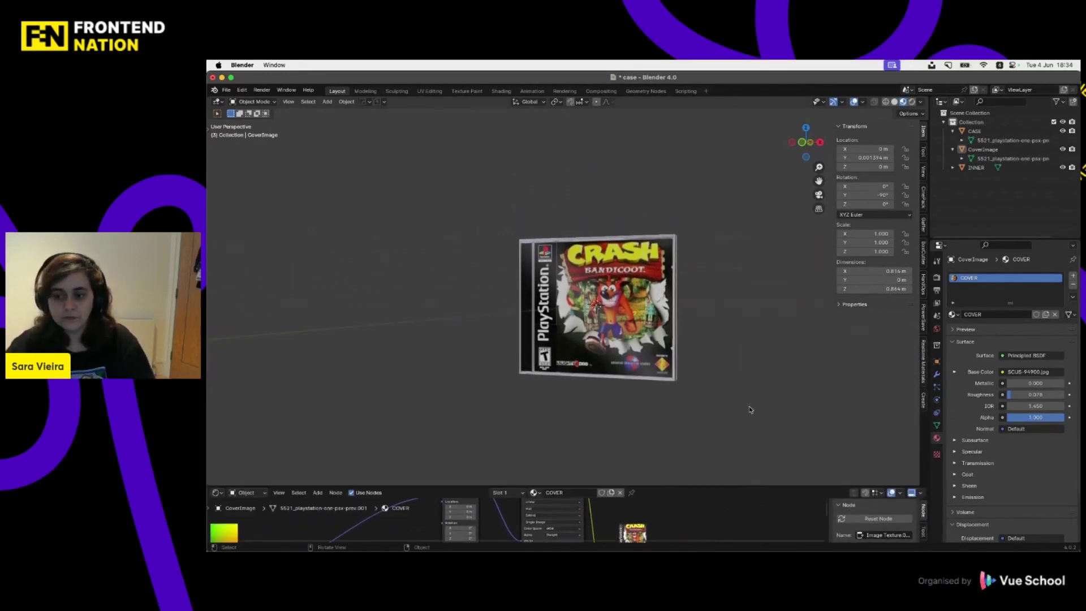
# - Select all objects in the Collection: CASE, CoverImage and INNER
pyautogui.moveTo(752, 413); pyautogui.dragTo(487, 211)
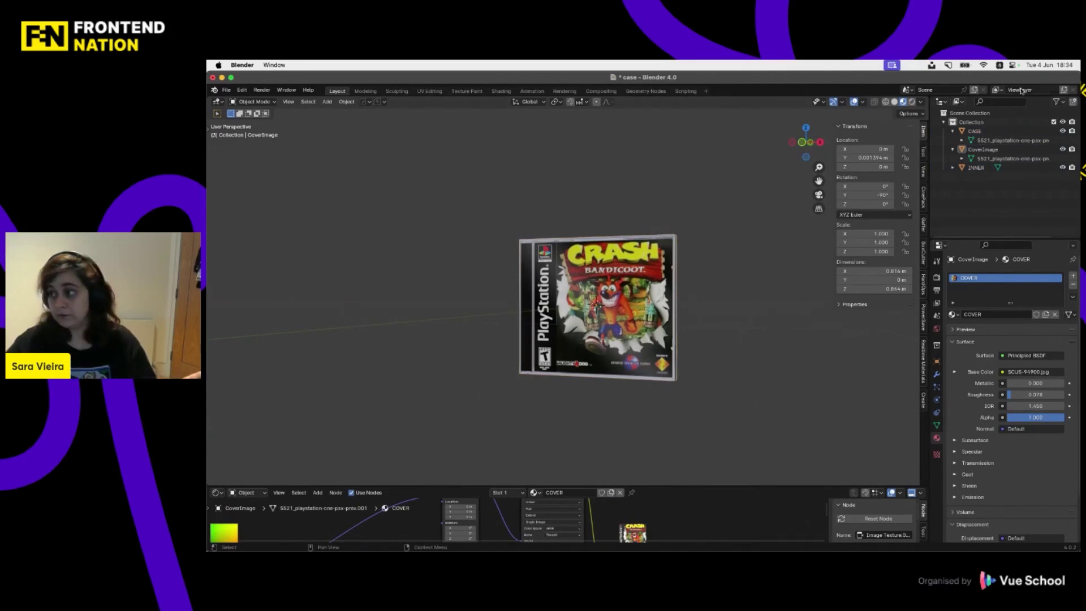
pyautogui.rightClick(967, 122)
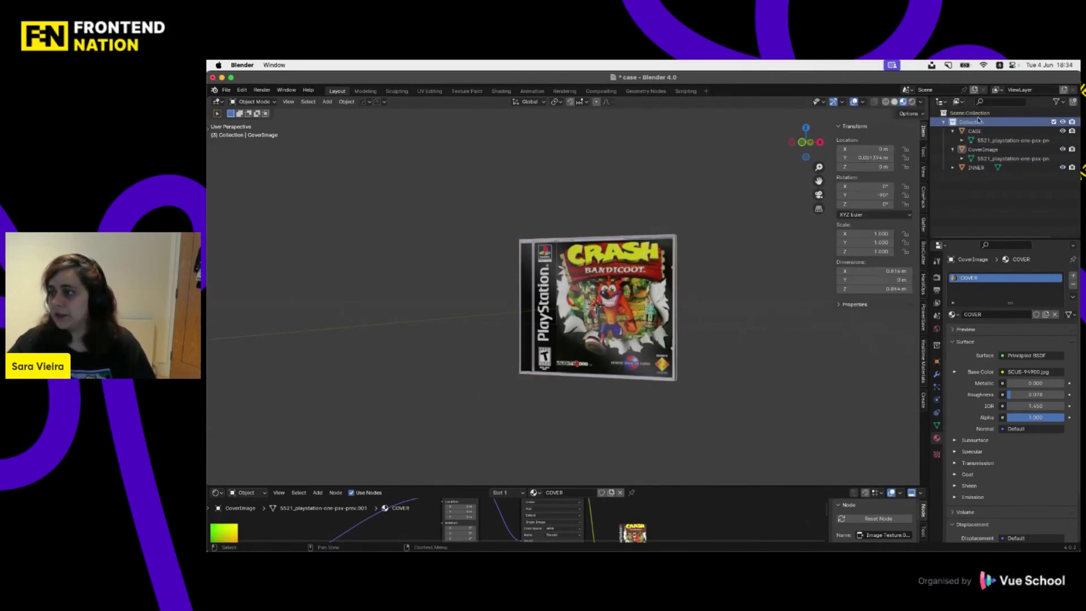
pyautogui.rightClick(983, 125)
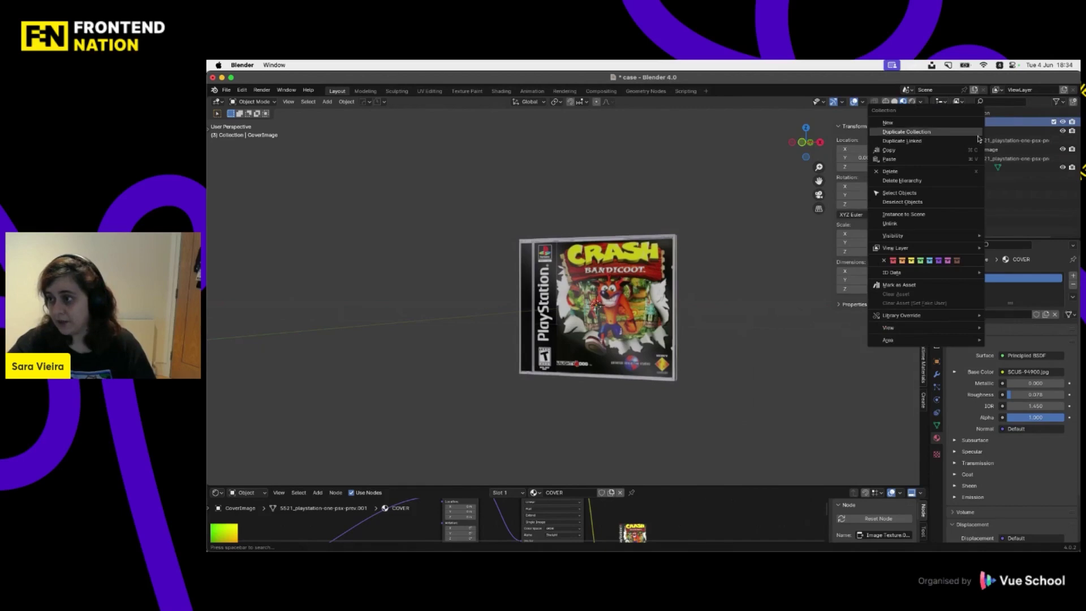
pyautogui.click(944, 193)
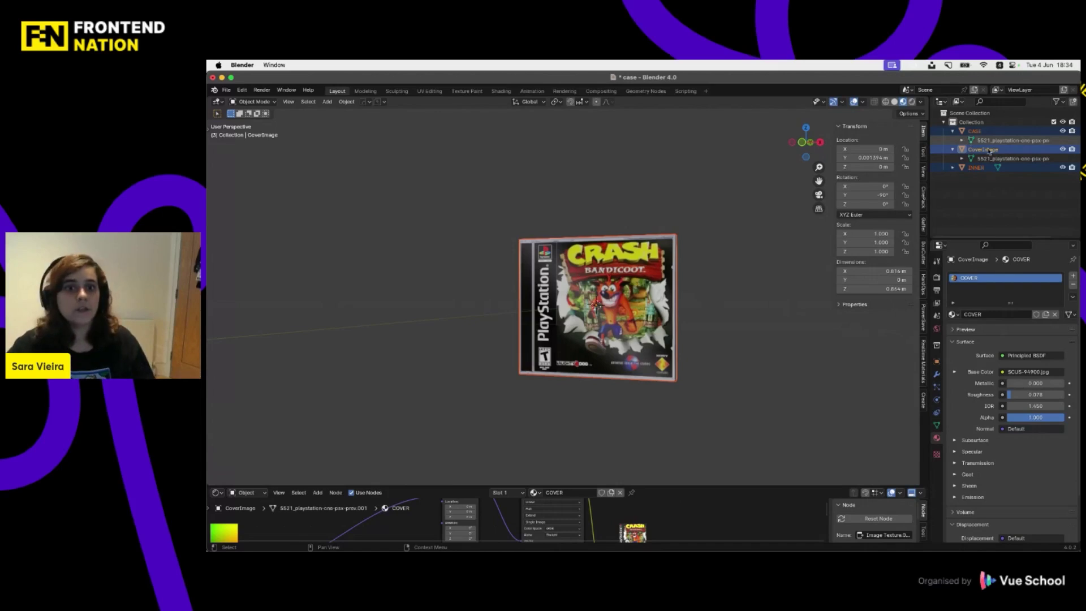
# - Start a glTF 2.0 export and choose the public folder of the 3d-react-2024 project as its destination
pyautogui.click(226, 90)
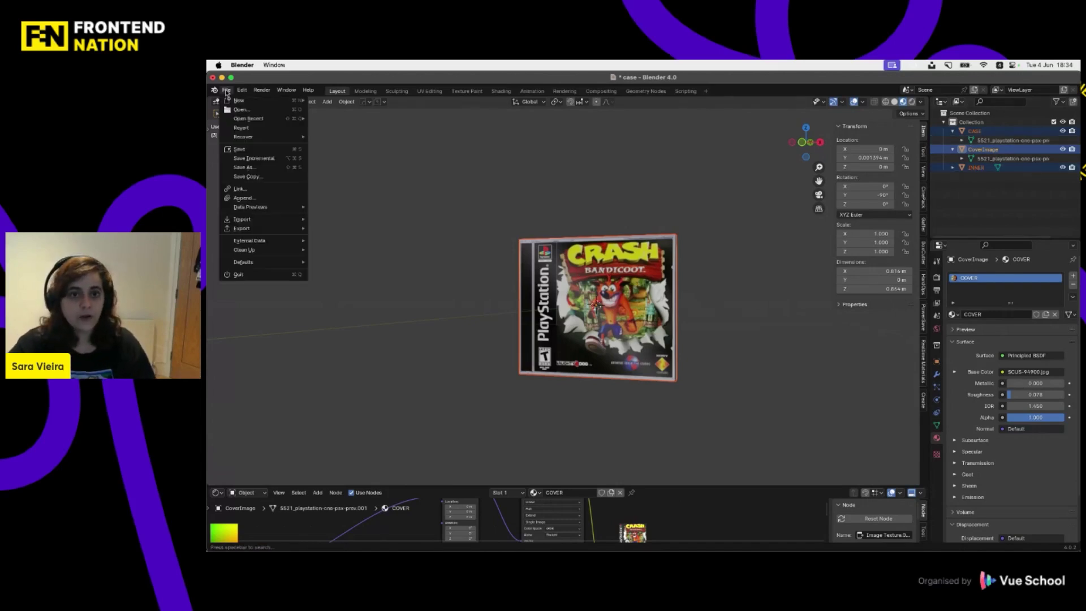
pyautogui.moveTo(278, 229)
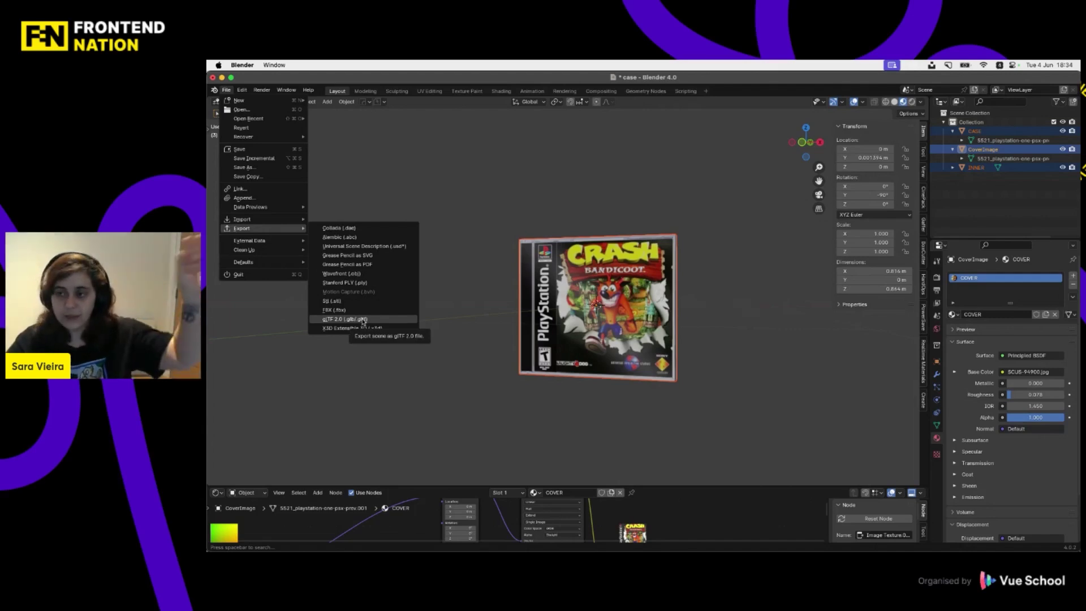
pyautogui.click(345, 319)
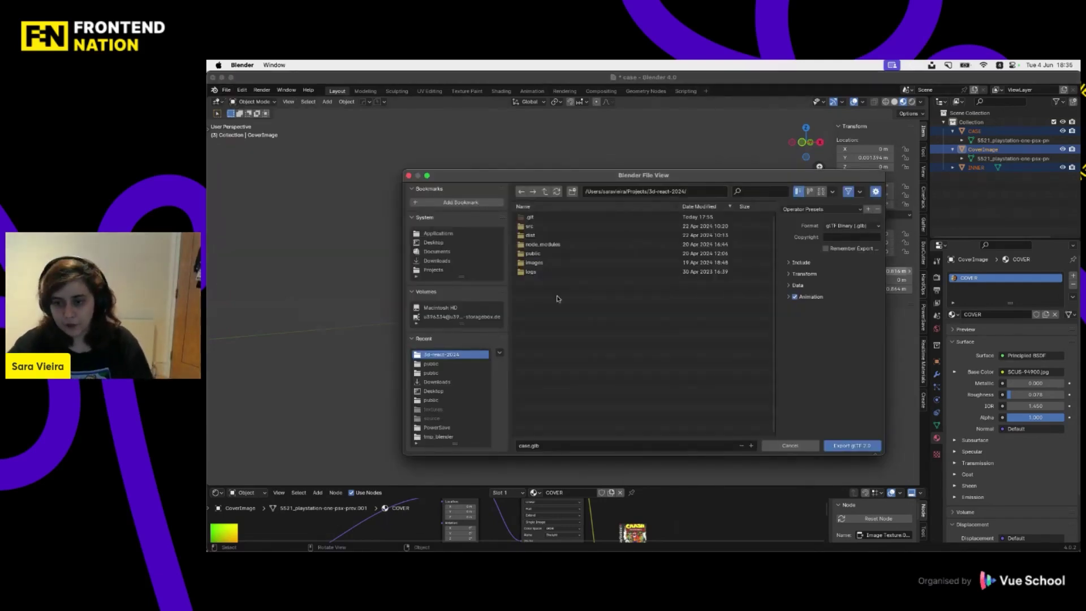
pyautogui.click(546, 253)
# - Name the export file case.glb
pyautogui.click(545, 218)
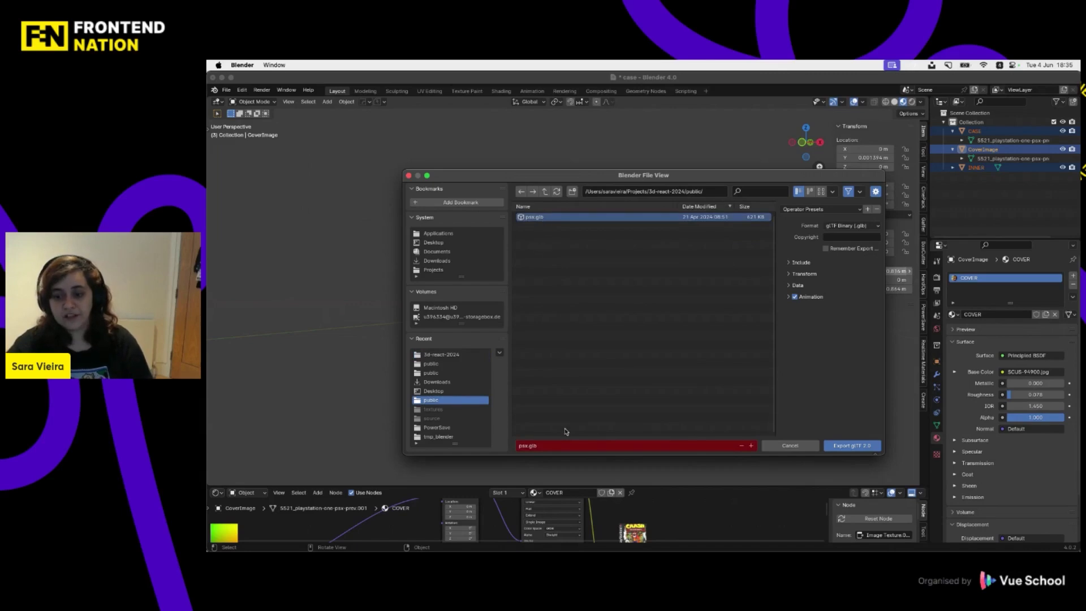
pyautogui.click(525, 446)
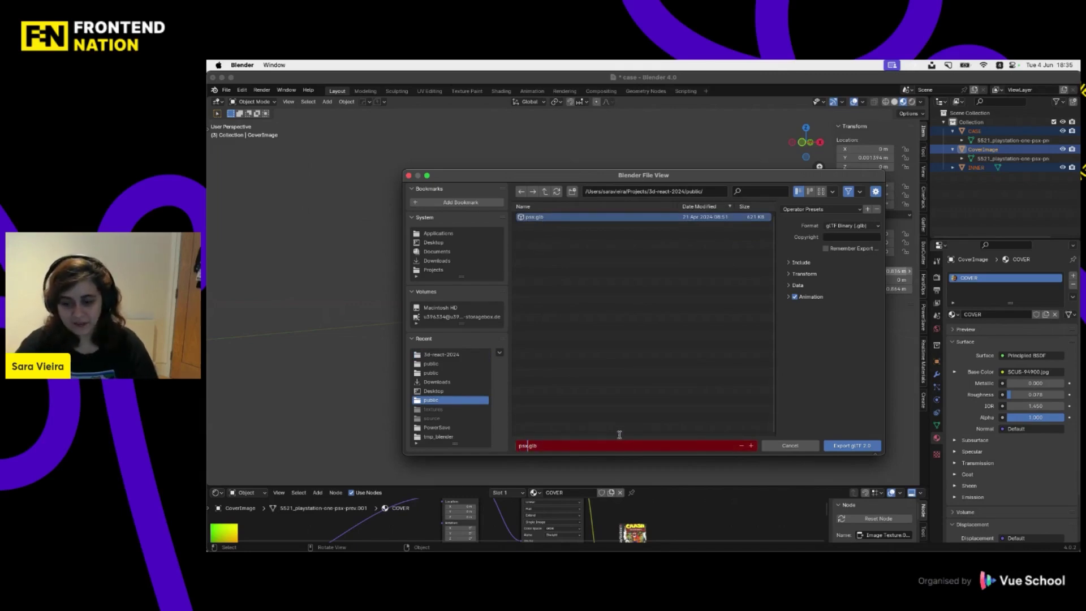
pyautogui.press('BackSpace')
pyautogui.press('BackSpace')
pyautogui.press('BackSpace')
pyautogui.write('case')
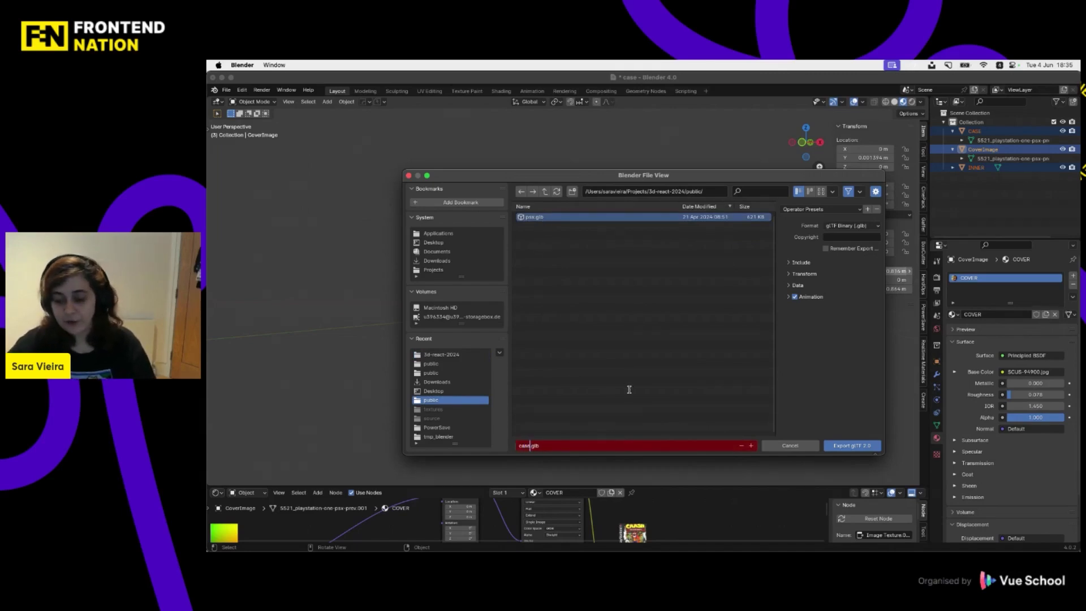
pyautogui.press('Return')
# - Keep the glTF Binary format, limit the export to Selected Objects, review the data and mesh options, and export the model
pyautogui.click(845, 226)
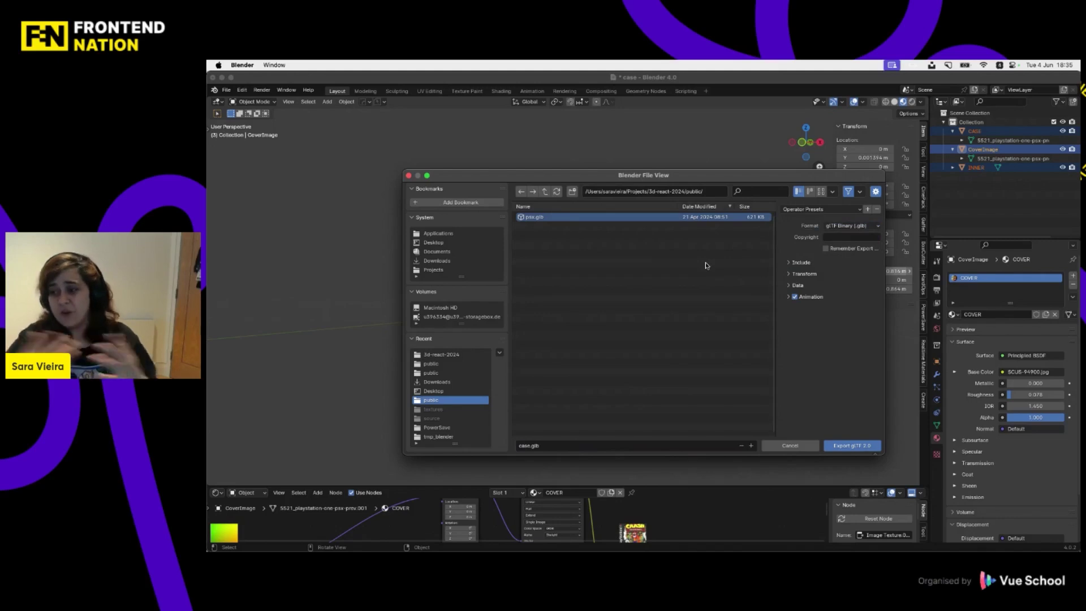
pyautogui.click(798, 286)
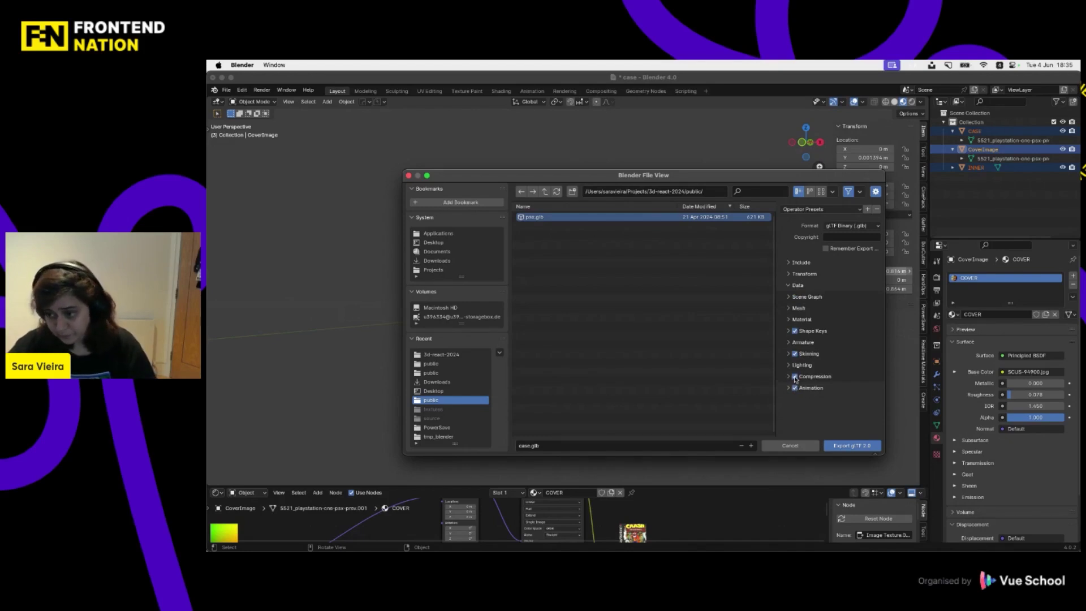
pyautogui.click(801, 263)
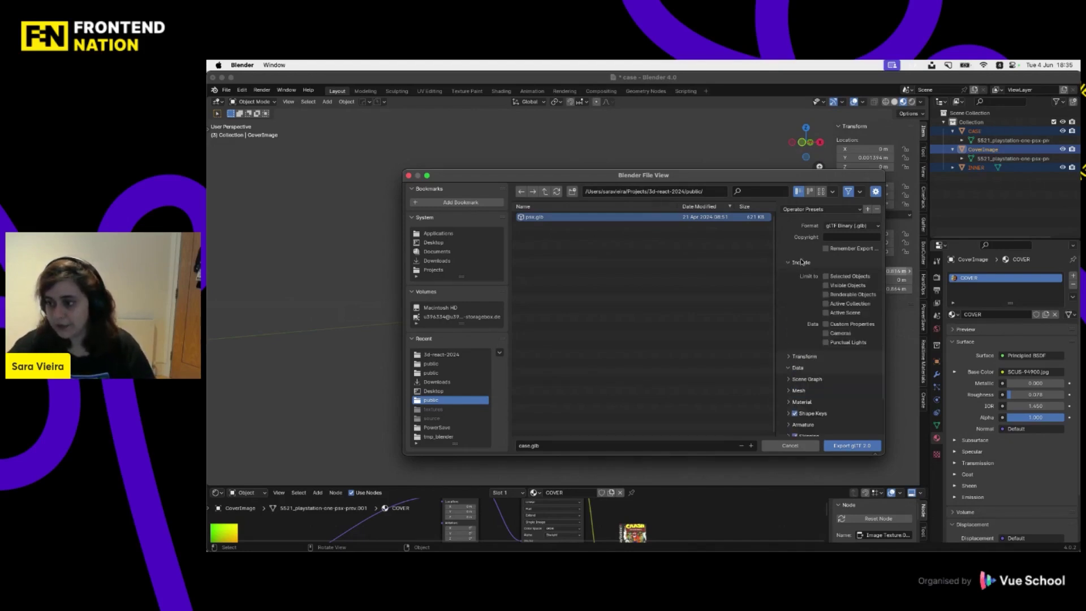
pyautogui.click(843, 276)
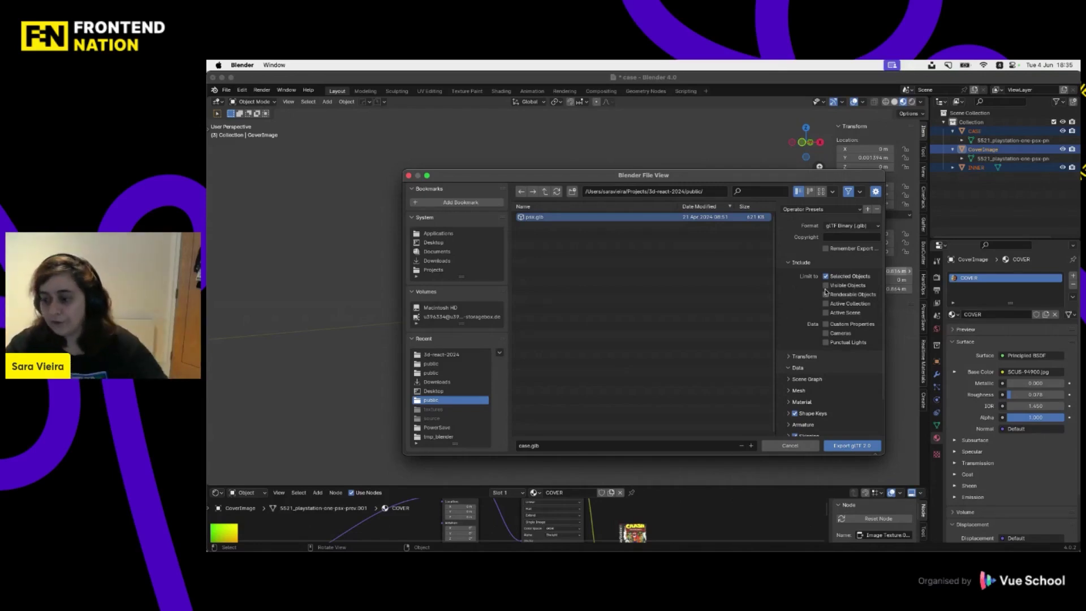
pyautogui.scroll(-2, 813, 331)
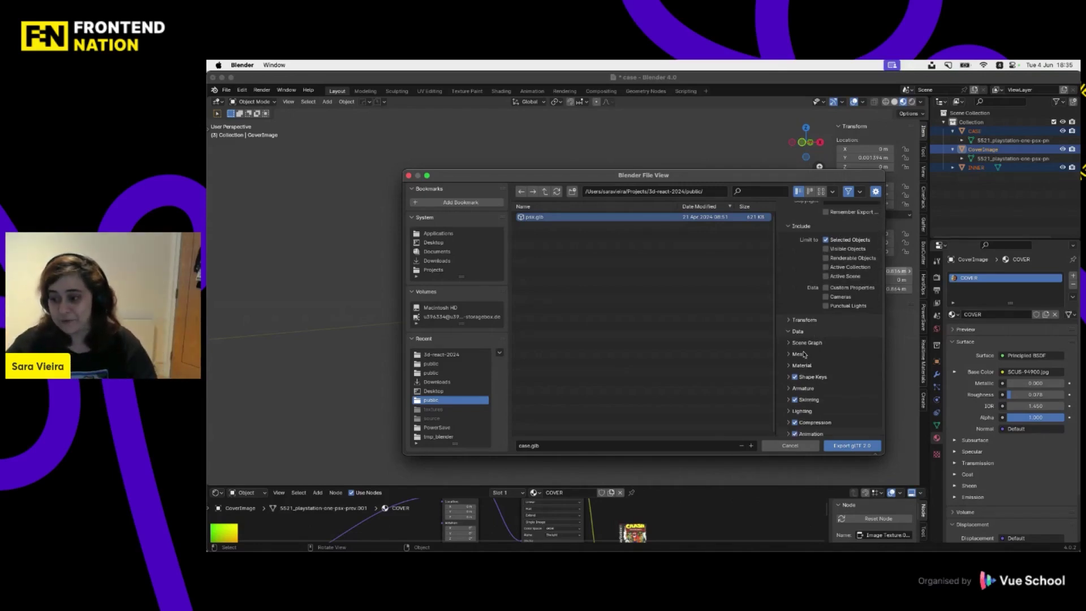
pyautogui.click(799, 355)
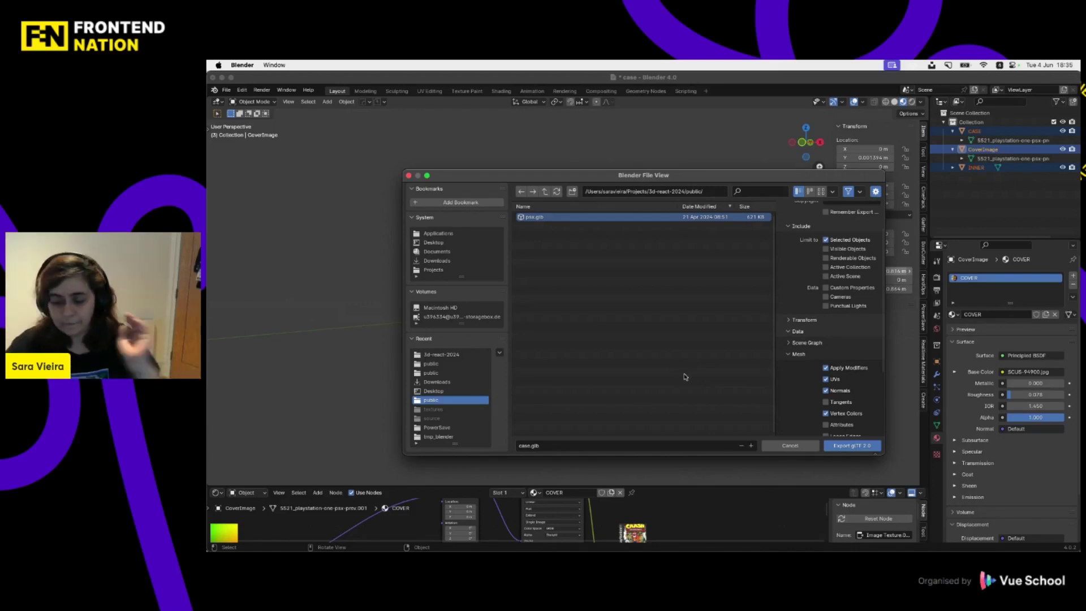
pyautogui.click(870, 447)
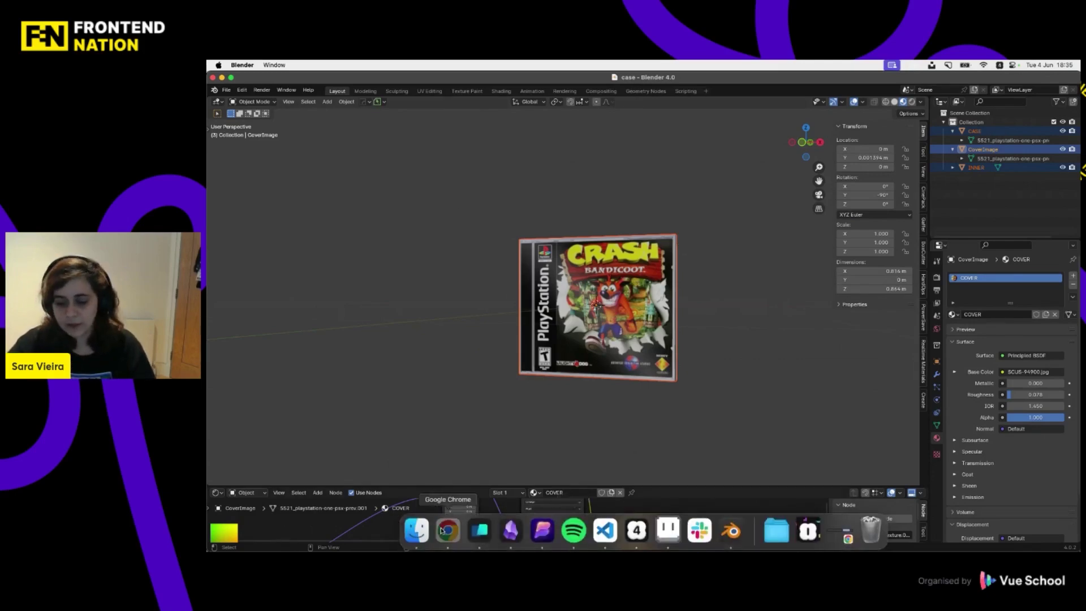
# - Switch to Visual Studio Code, close Sidebar.jsx and App.jsx, and show Game.jsx with the file explorer hidden
pyautogui.click(447, 529)
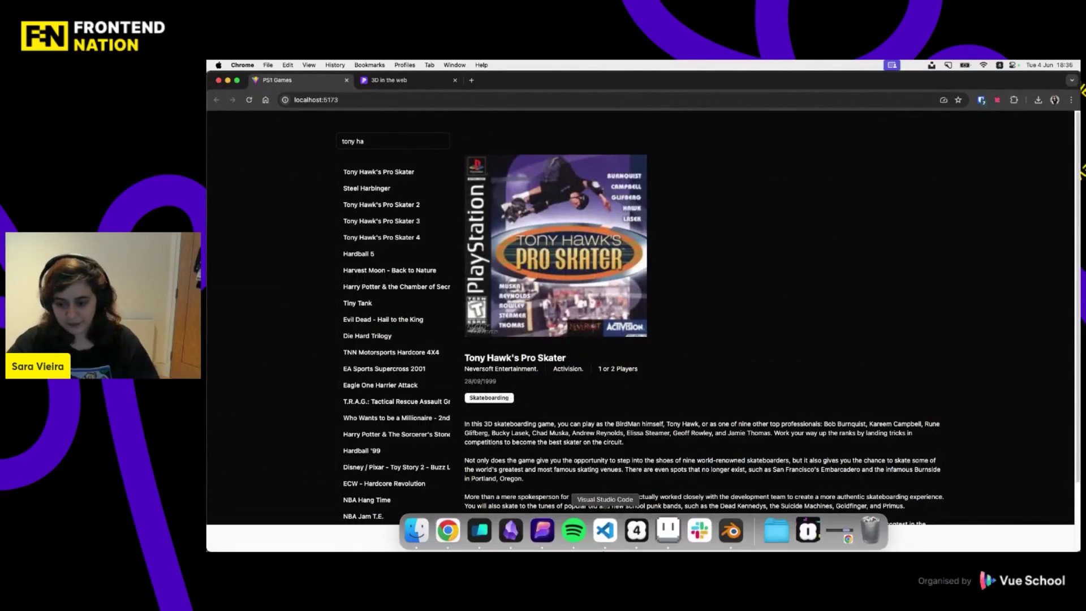
pyautogui.click(591, 541)
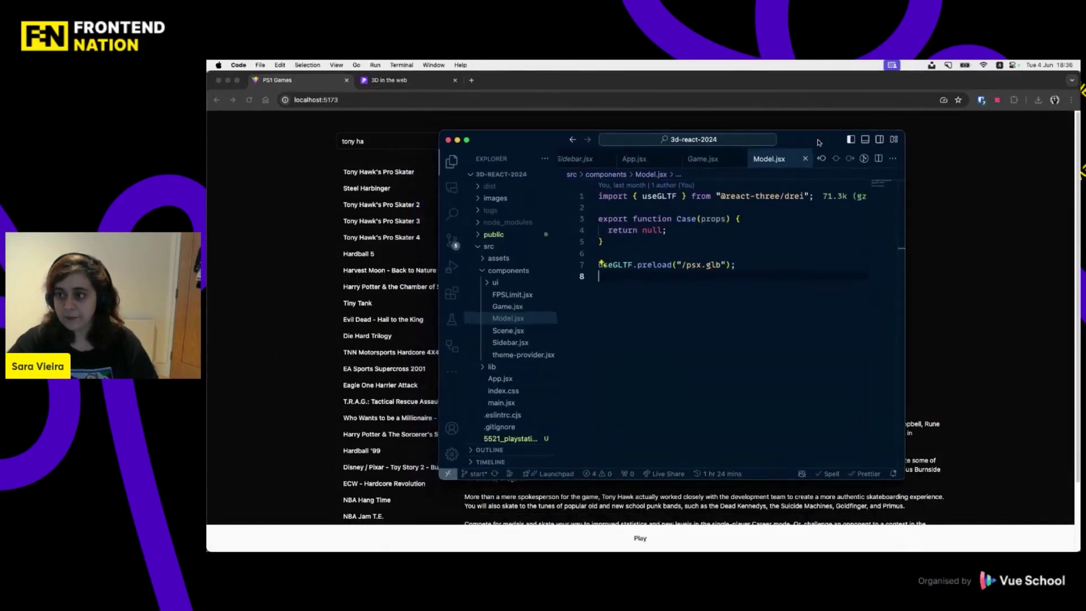
pyautogui.click(690, 181)
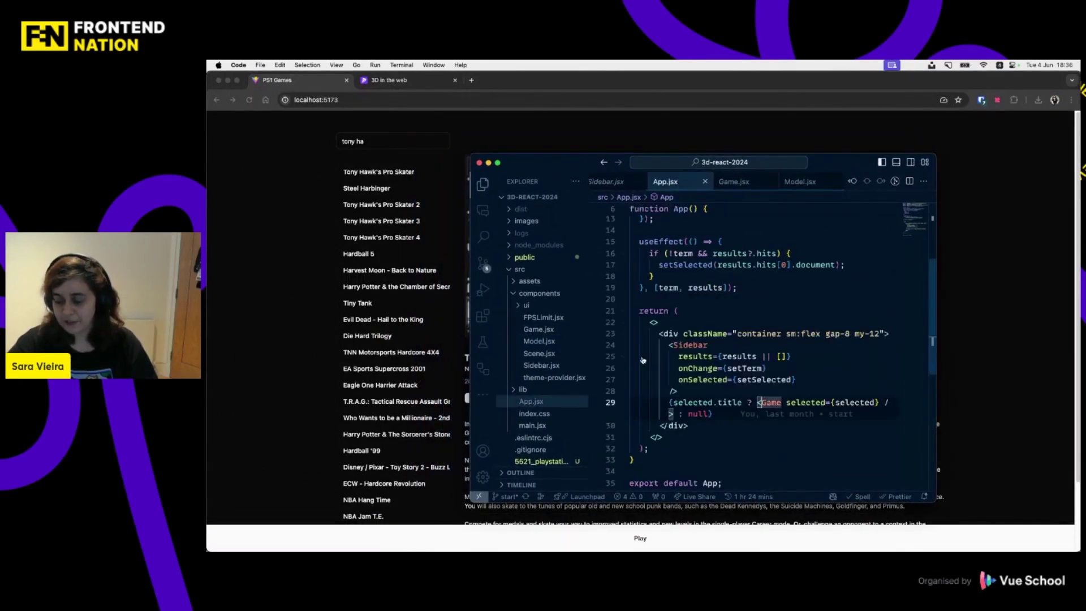
pyautogui.click(707, 181)
pyautogui.click(636, 181)
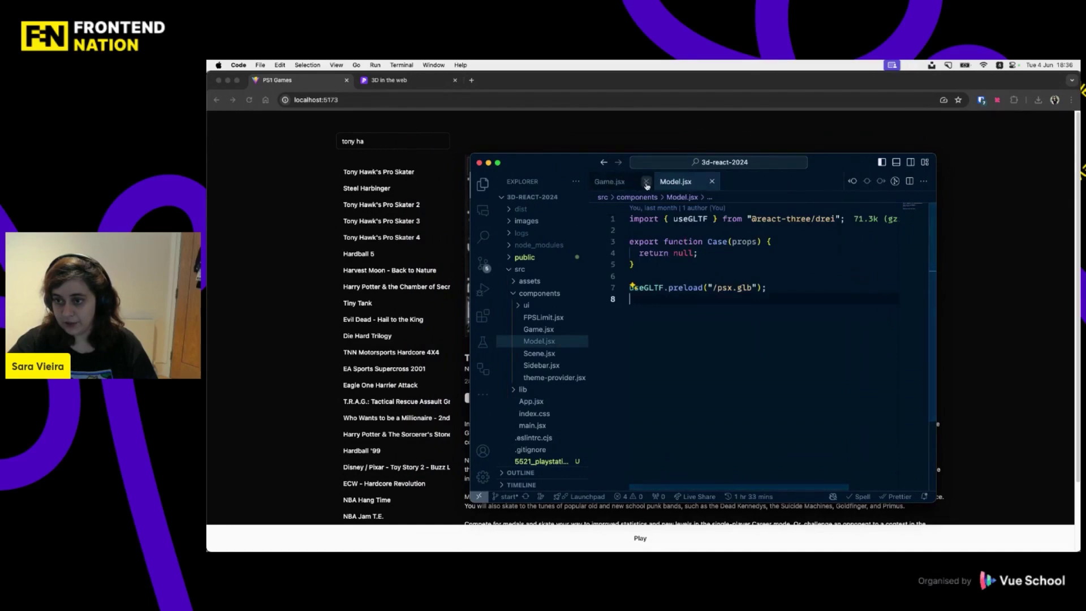
pyautogui.click(627, 182)
pyautogui.press('super+b')
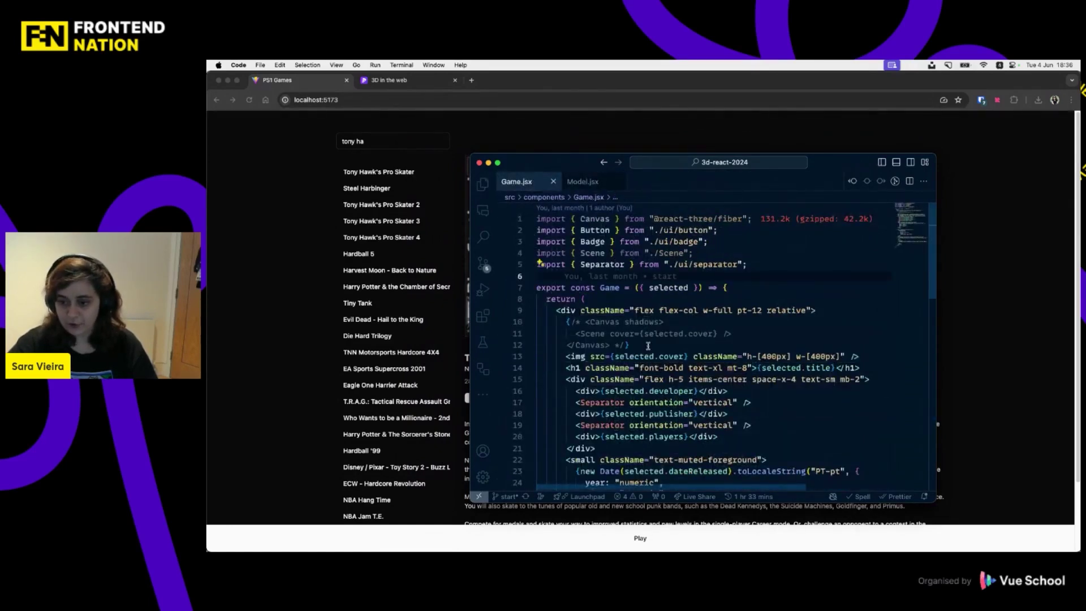
# - Delete the cover img element below the commented-out Canvas block in Game.jsx
pyautogui.moveTo(630, 345); pyautogui.dragTo(549, 318)
pyautogui.click(541, 356)
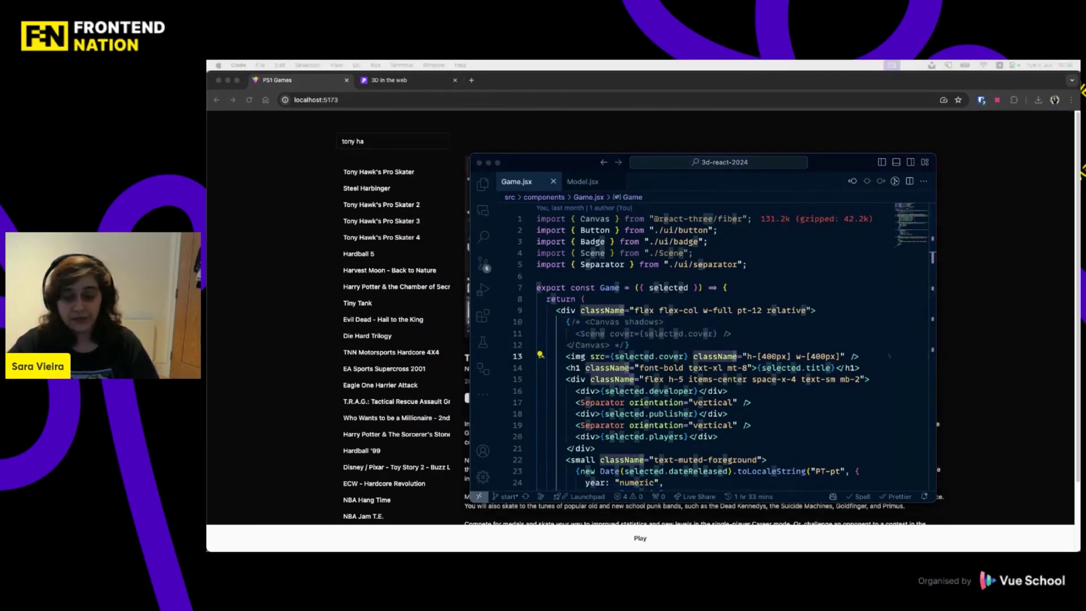
pyautogui.click(494, 365)
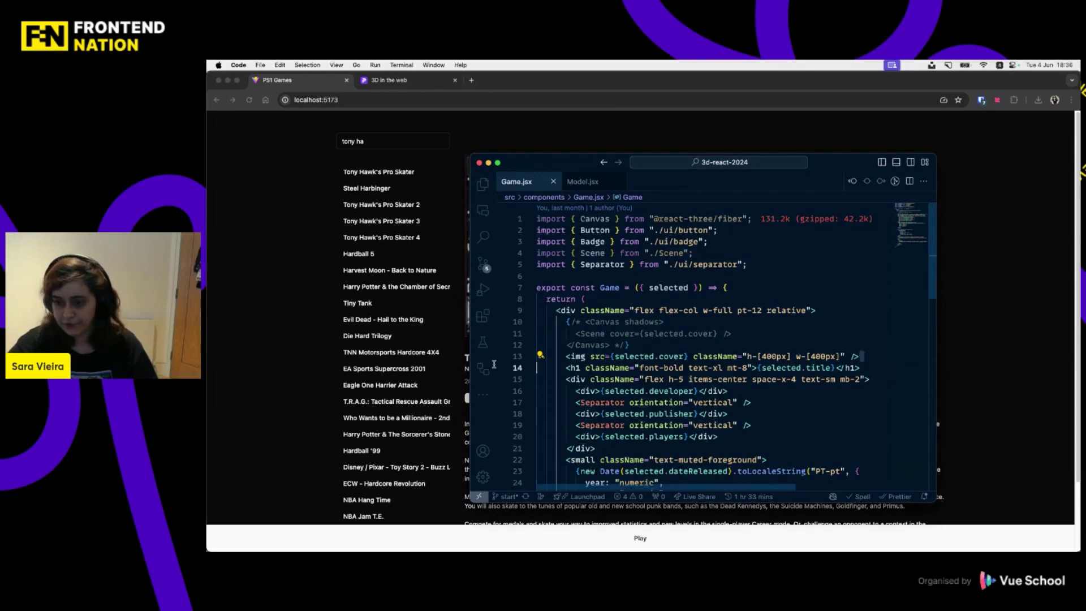
pyautogui.press('Left')
pyautogui.hotkey('shift', 'Up')
pyautogui.press('BackSpace')
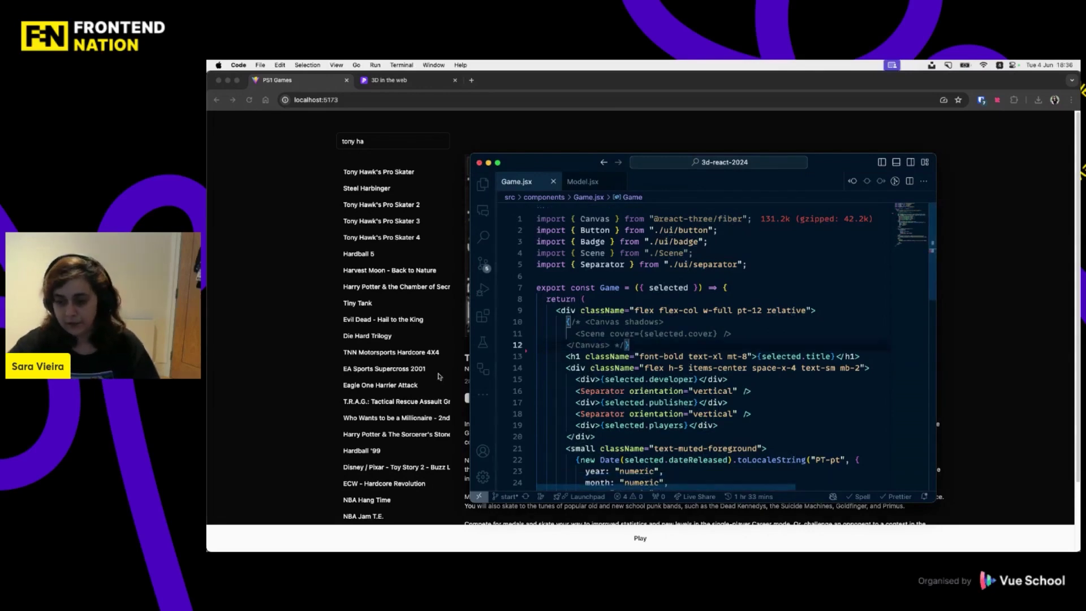
# - Uncomment the Canvas block containing the Scene component in Game.jsx and check the PS1 Games page in Chrome
pyautogui.hotkey('shift', 'Up')
pyautogui.hotkey('shift', 'Up')
pyautogui.hotkey('shift', 'Home')
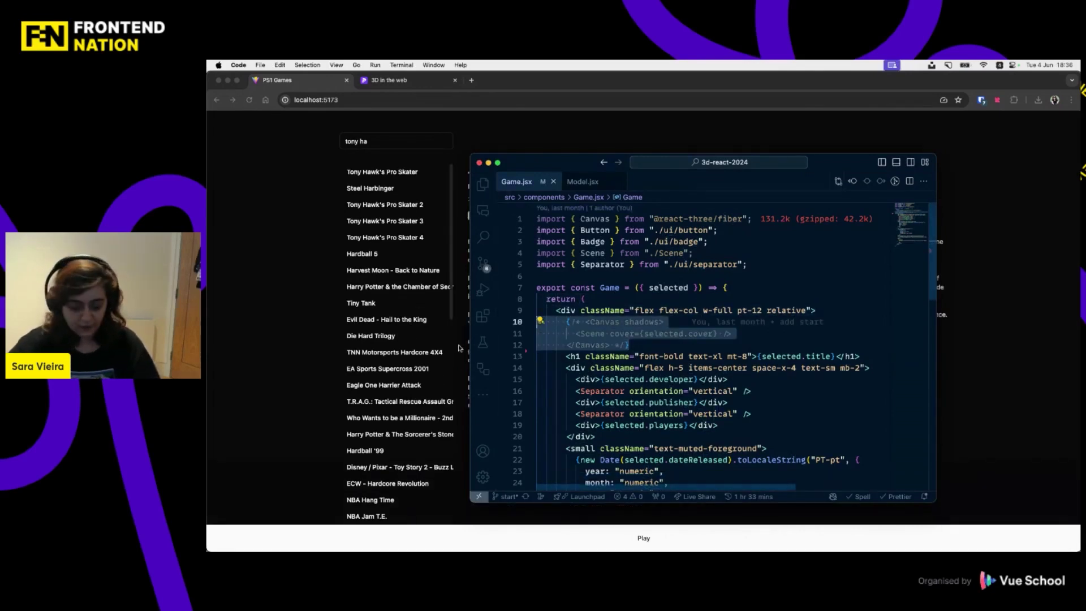
pyautogui.press('super+slash')
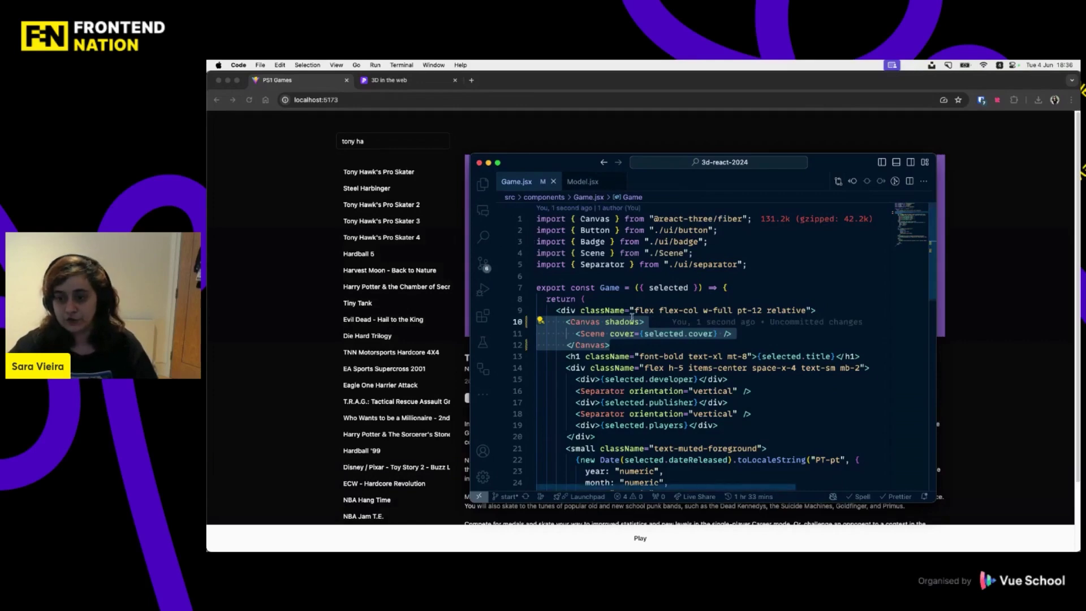
pyautogui.click(632, 319)
pyautogui.click(306, 239)
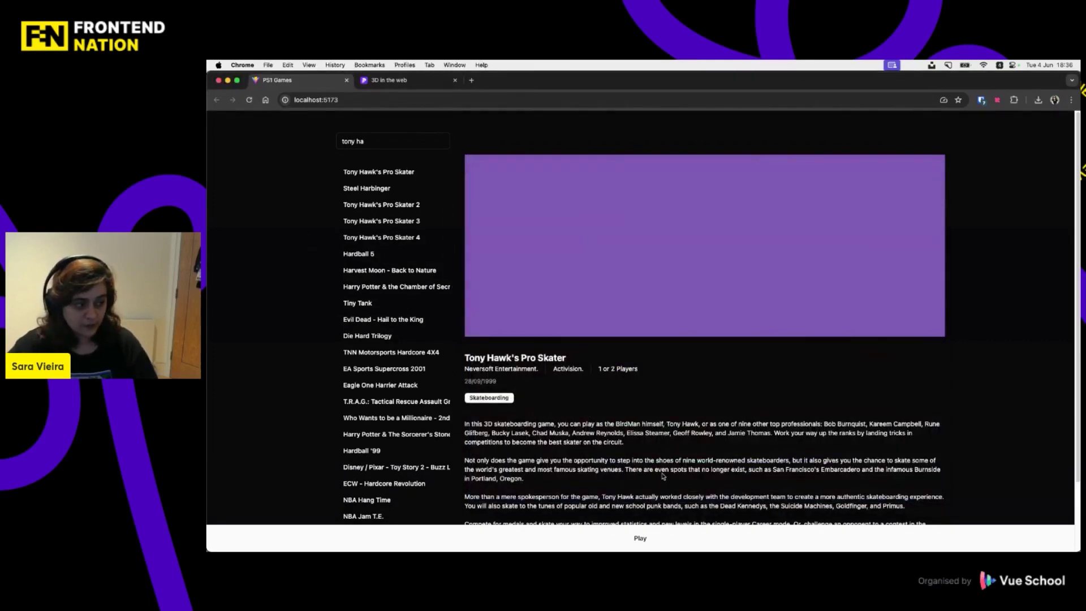
pyautogui.moveTo(662, 550)
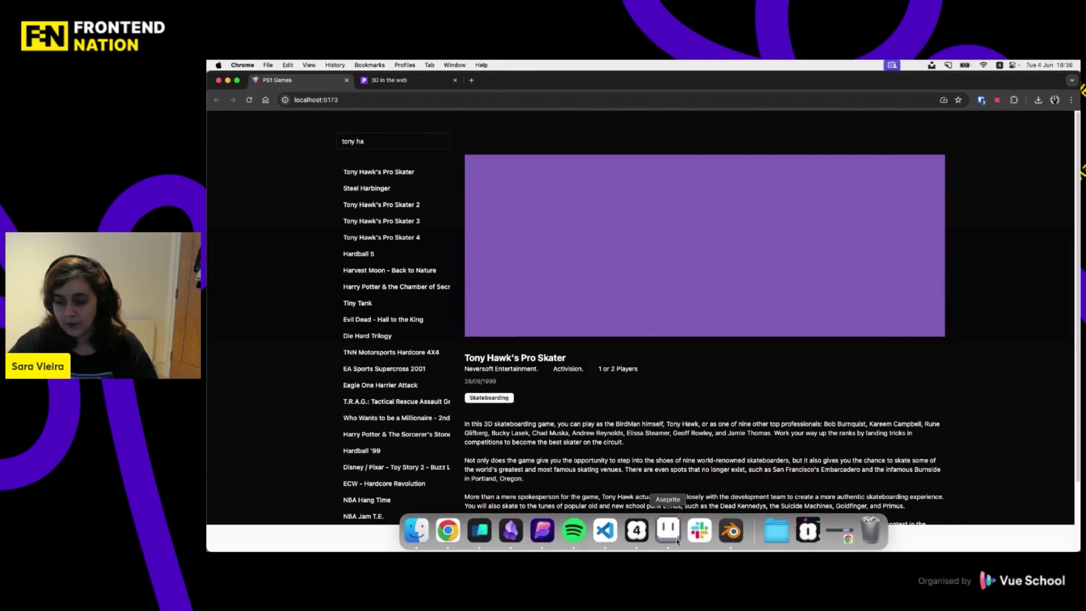
# - Return to Visual Studio Code, look at Model.jsx, and open Scene.jsx to inspect its Case component
pyautogui.click(605, 531)
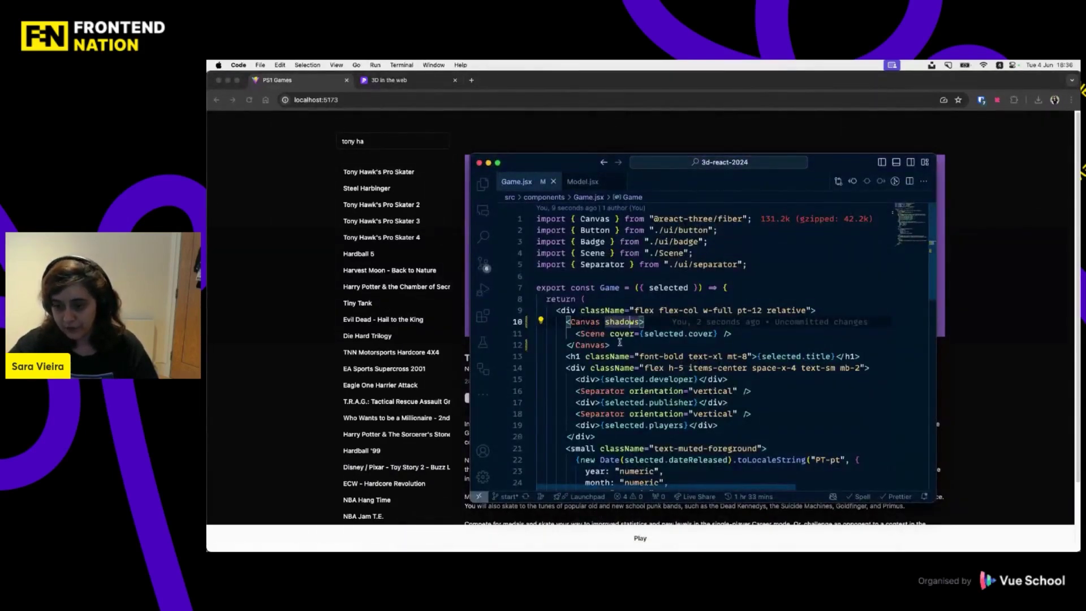
pyautogui.click(583, 182)
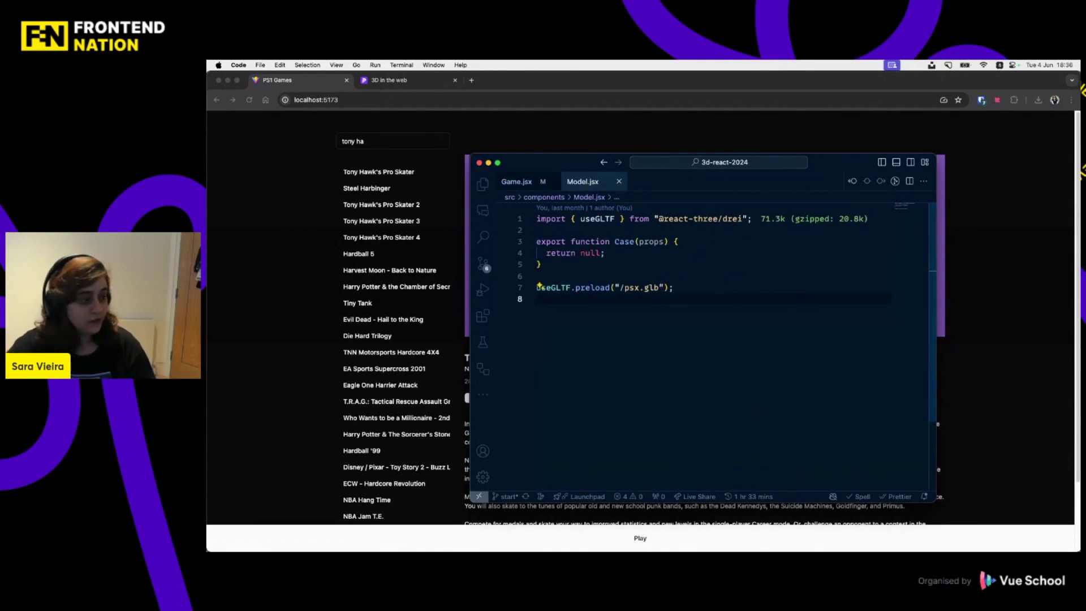
pyautogui.press('super+Tab')
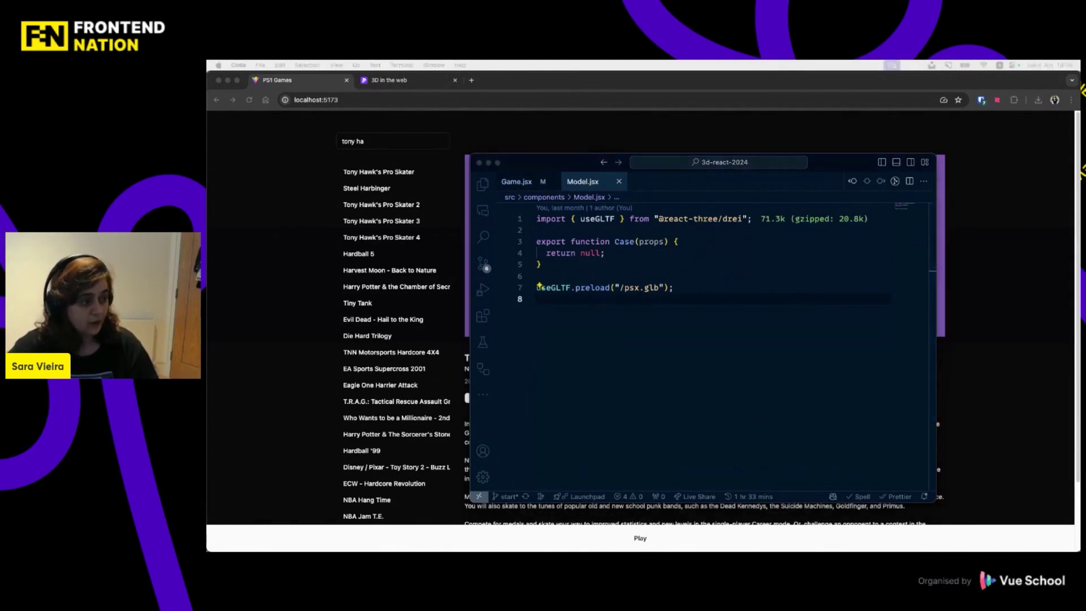
pyautogui.press('super+Tab')
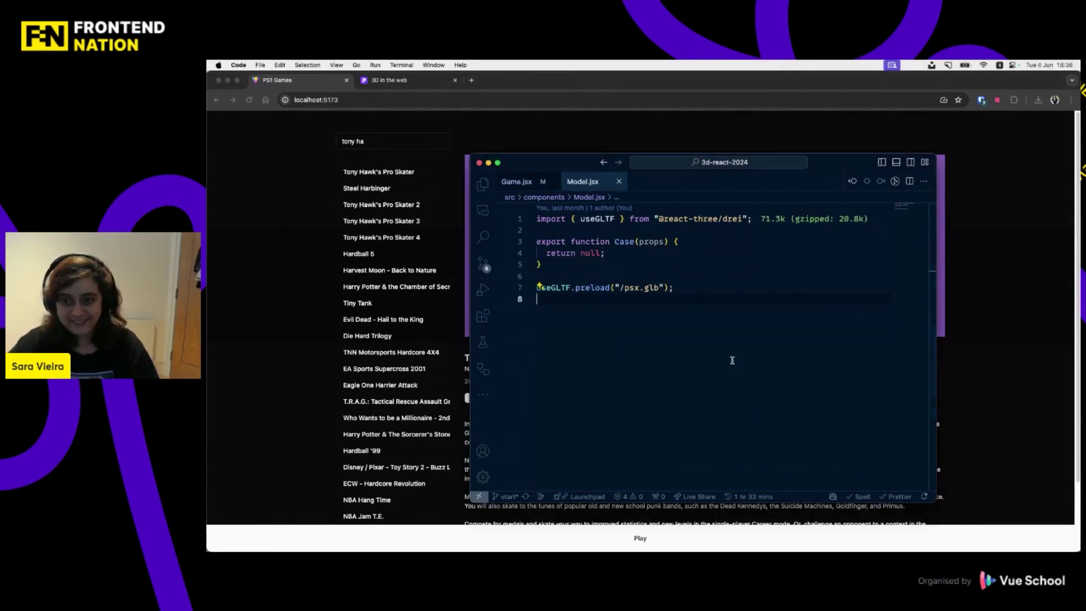
pyautogui.press('super+p')
pyautogui.write('scene')
pyautogui.press('Return')
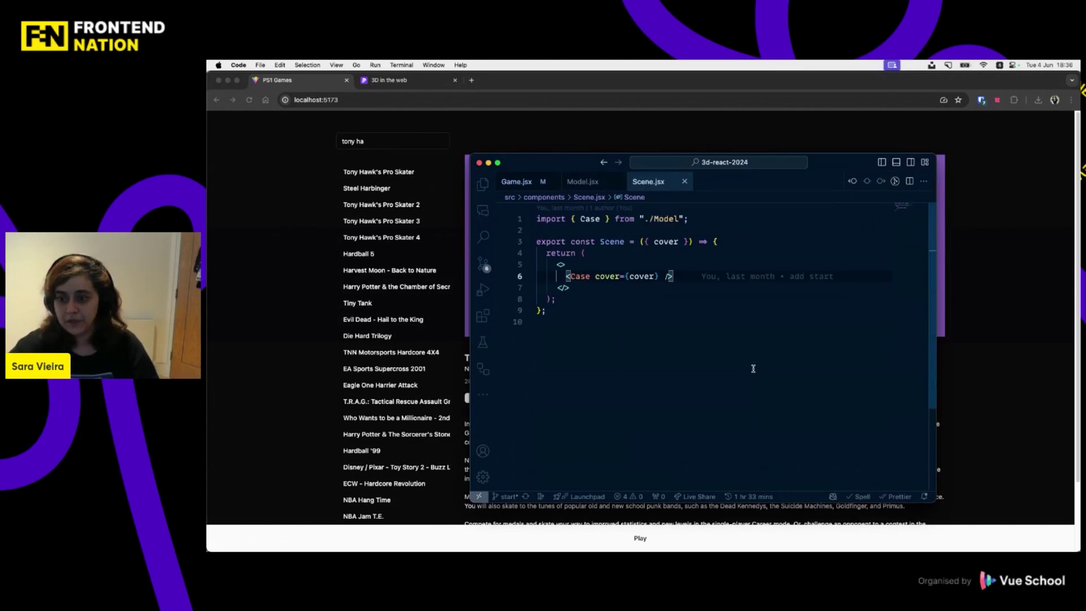
pyautogui.doubleClick(581, 276)
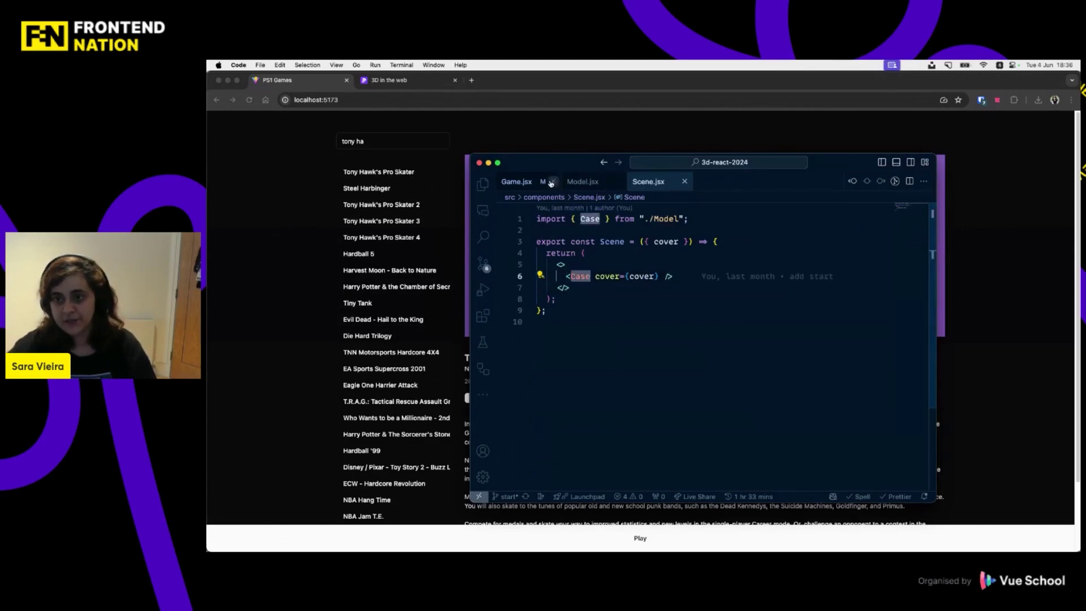
# - Review how Game.jsx and Scene.jsx use the Case component from Model.jsx, and close Game.jsx
pyautogui.click(597, 182)
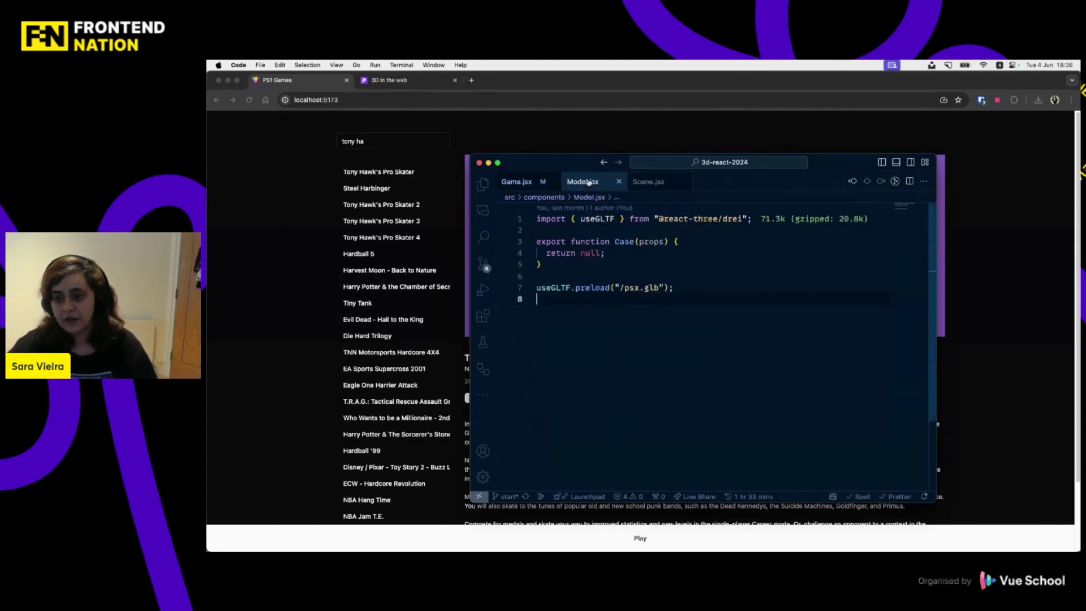
pyautogui.click(649, 182)
pyautogui.click(503, 183)
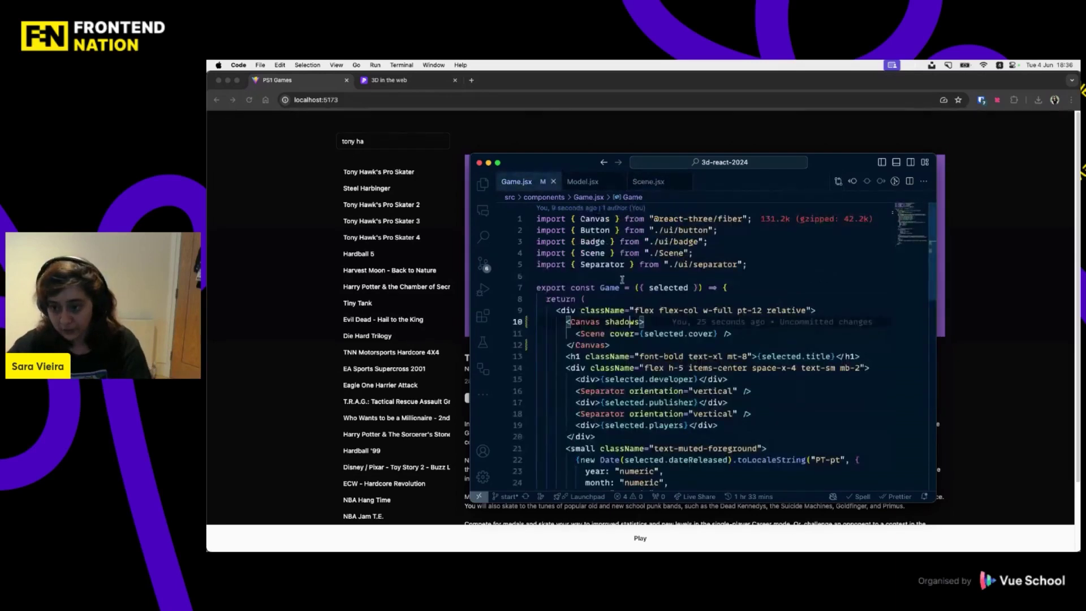
pyautogui.hotkey('ctrl', 'Tab')
pyautogui.click(586, 181)
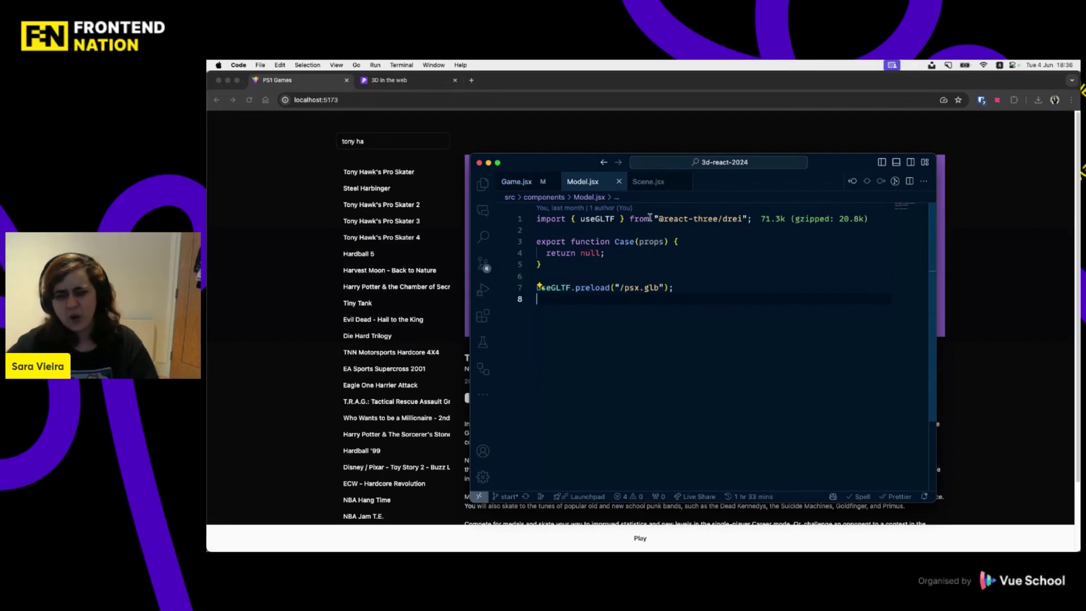
pyautogui.click(554, 182)
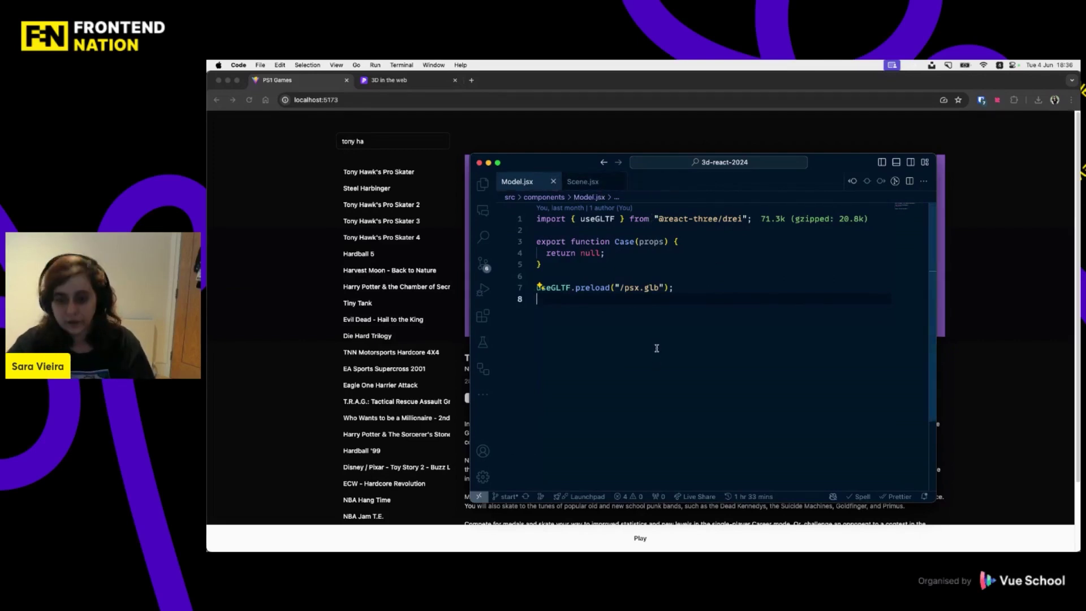
# - Switch to Chrome and open gltf.pmnd.rs in a new tab
pyautogui.click(472, 80)
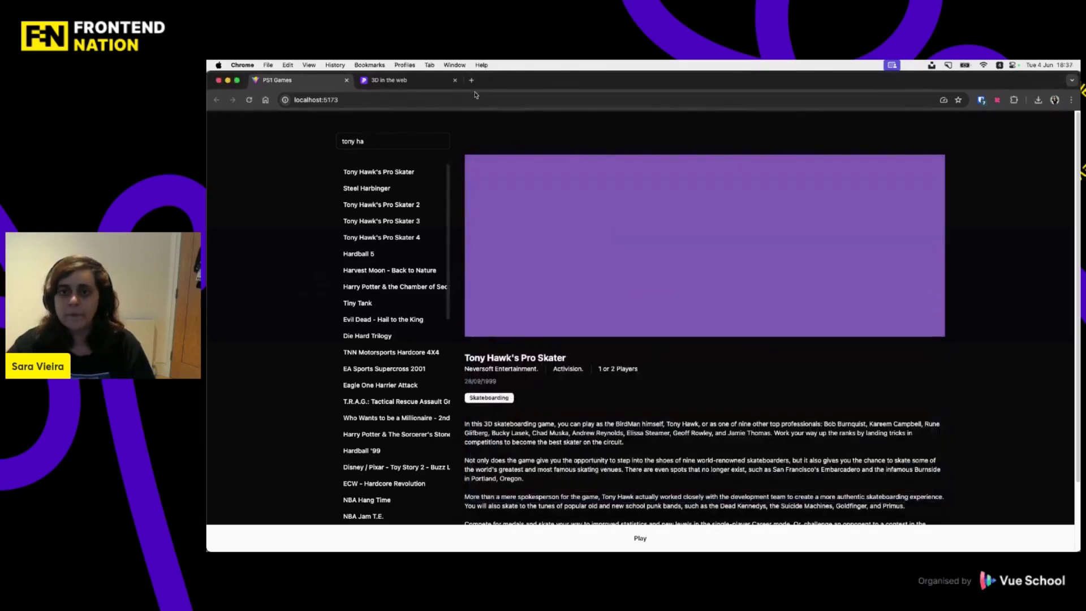
pyautogui.click(472, 80)
pyautogui.write('gltf.pmnd.rs')
pyautogui.press('Return')
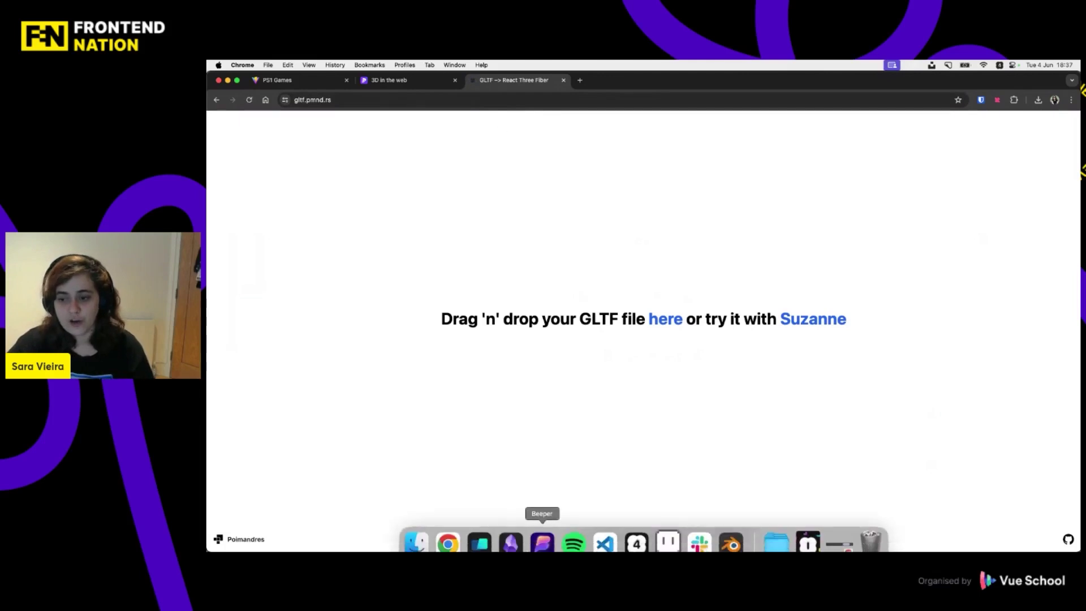
# - From the project's file explorer in Visual Studio Code, reveal the public folder in Finder
pyautogui.click(605, 536)
pyautogui.click(482, 185)
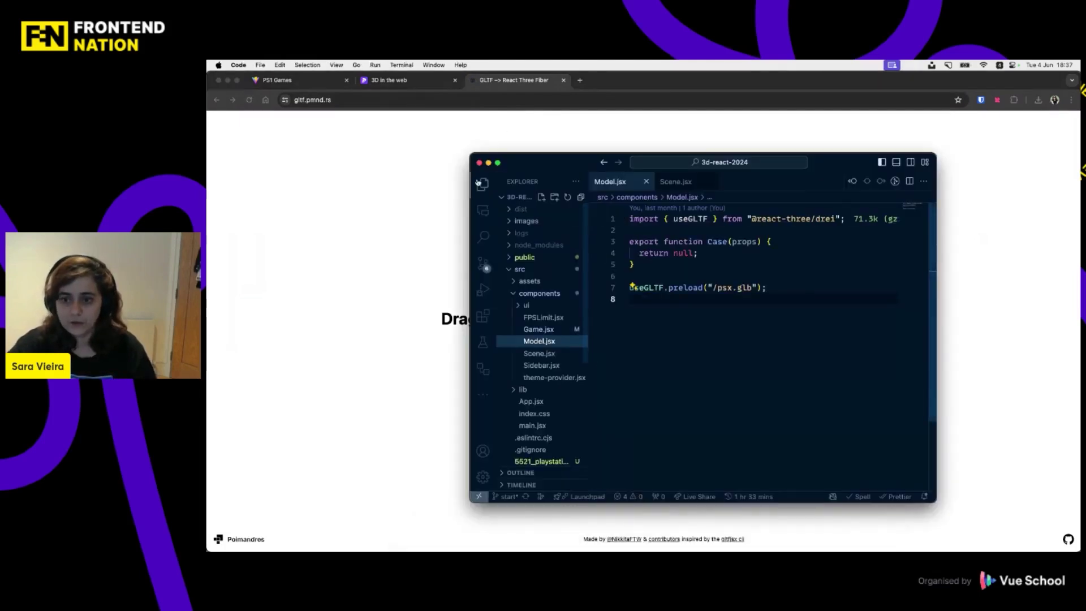
pyautogui.rightClick(520, 257)
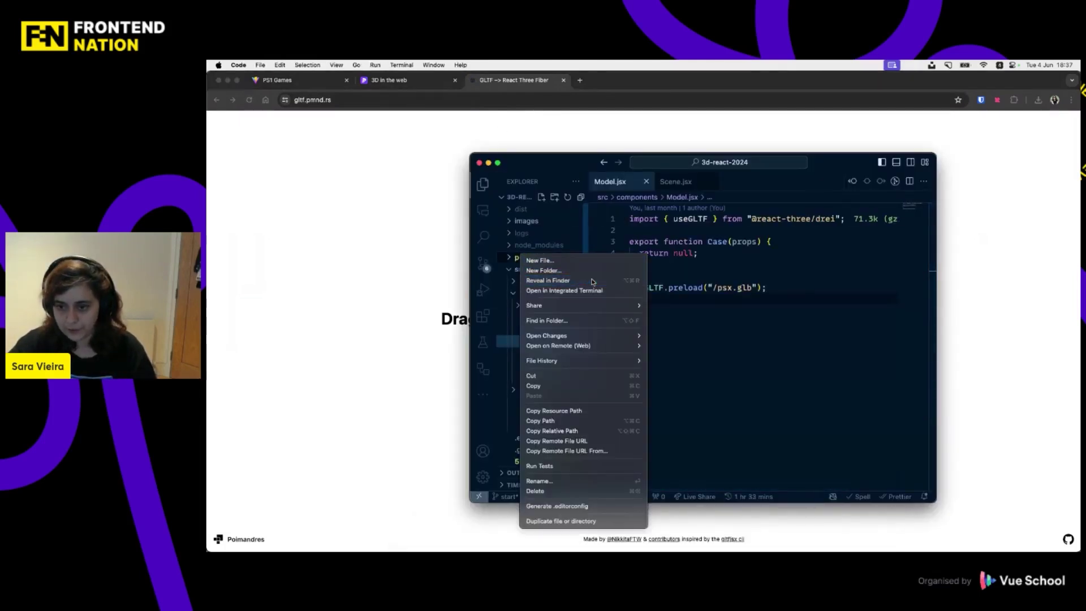
pyautogui.click(582, 280)
# - Move the Finder window aside and try to load case.glb from the public folder into the gltf.pmnd.rs page
pyautogui.doubleClick(430, 311)
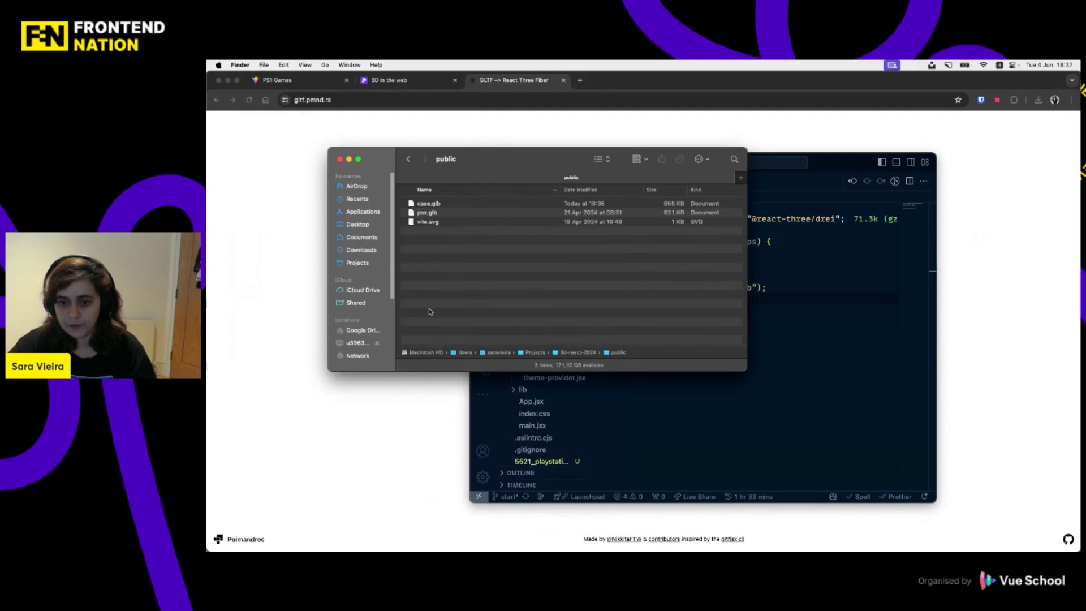
pyautogui.moveTo(485, 160); pyautogui.dragTo(690, 169)
pyautogui.moveTo(635, 218); pyautogui.dragTo(432, 325)
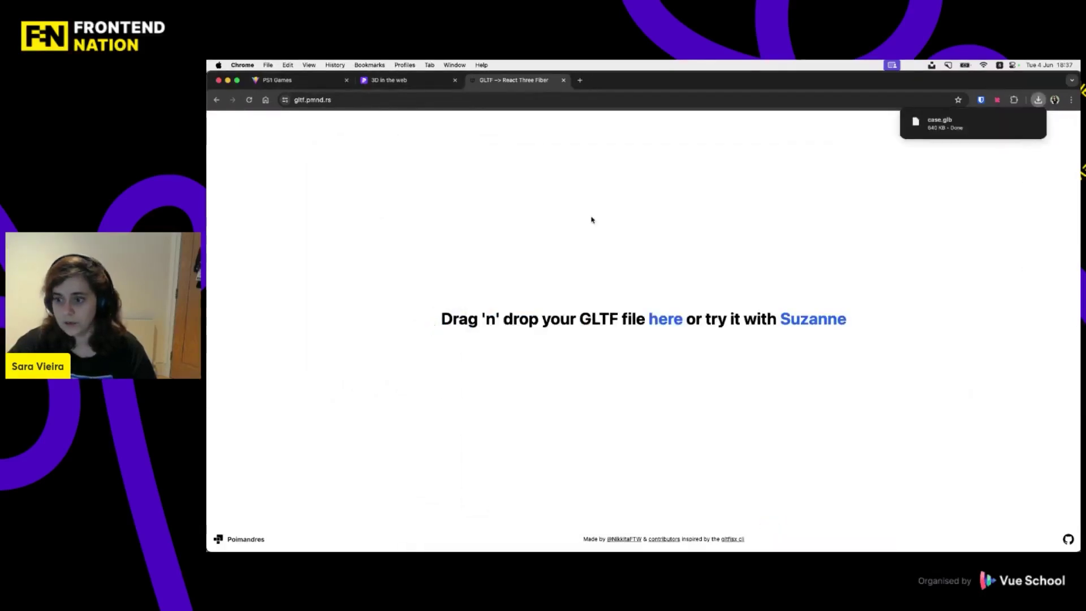